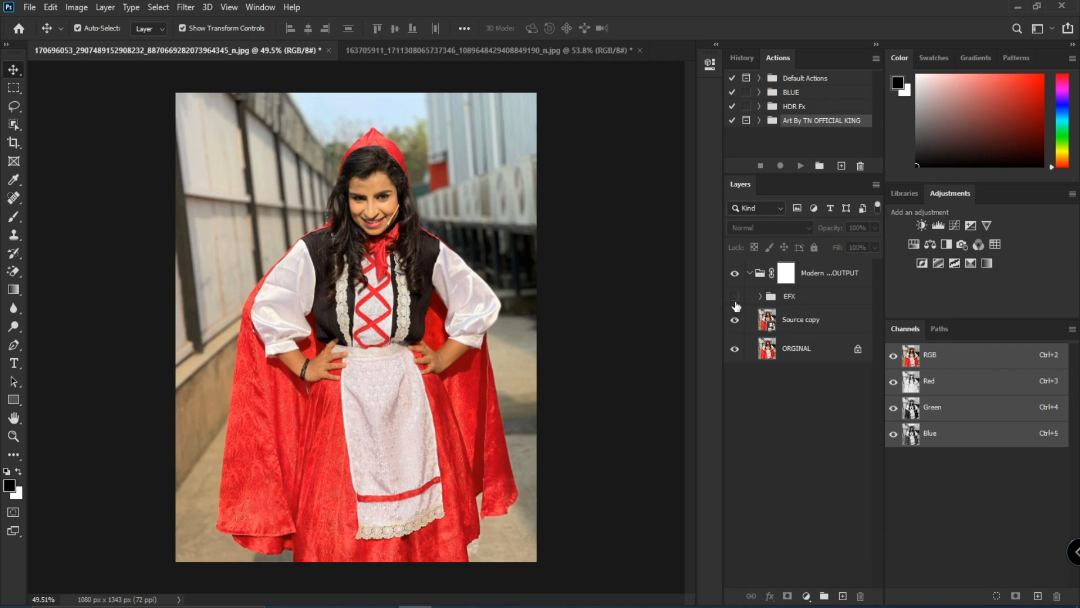
Show the EFX group and expand it to list its effect subgroups
{"action": "left_click", "coordinate": [734, 297]}
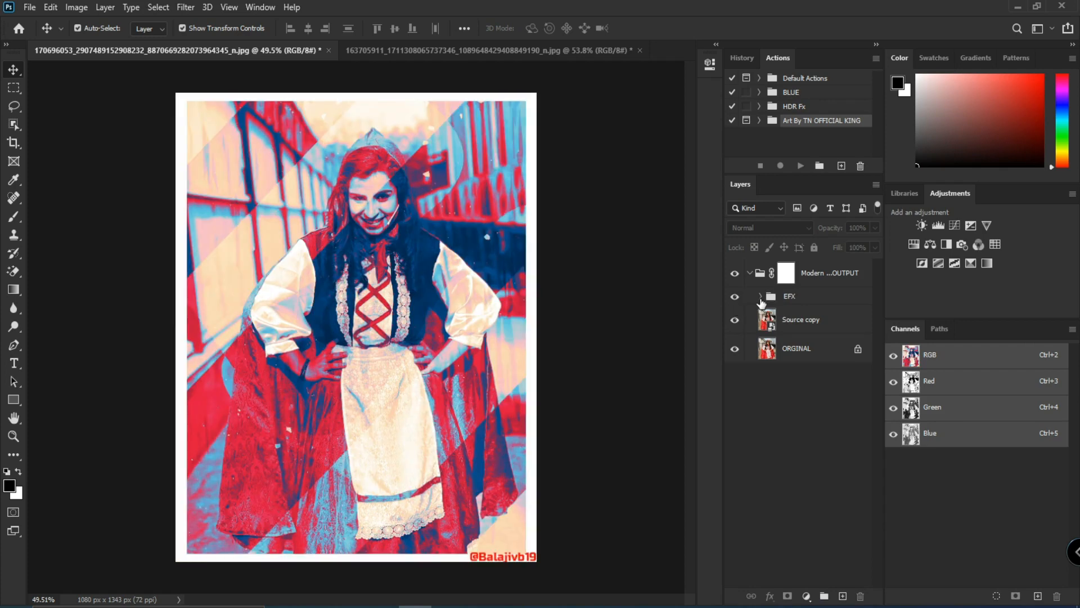
{"action": "left_click", "coordinate": [761, 296]}
{"action": "scroll", "coordinate": [743, 380], "scroll_direction": "down", "scroll_amount": 1}
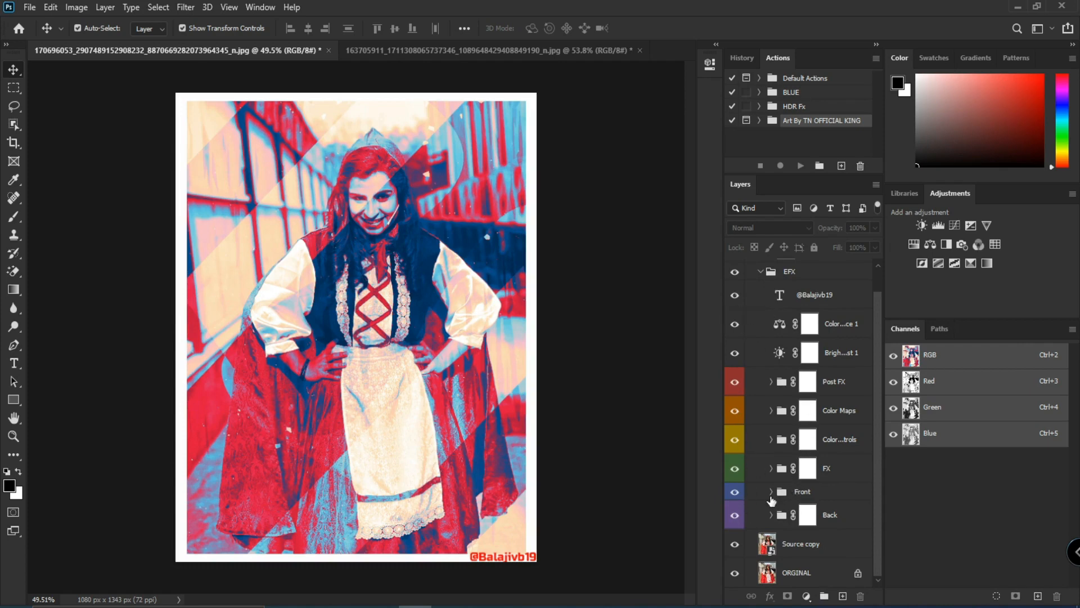
Toggle the visibility of the Back and Front groups to compare their effect, leaving both hidden
{"action": "left_click", "coordinate": [736, 516]}
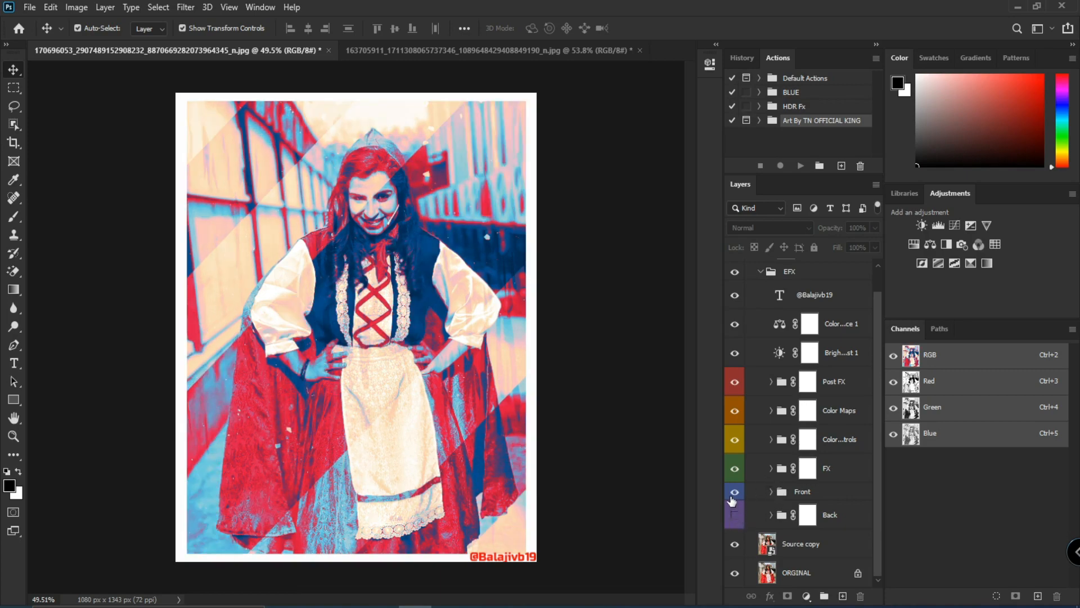
{"action": "left_click", "coordinate": [733, 498]}
{"action": "left_click", "coordinate": [733, 497]}
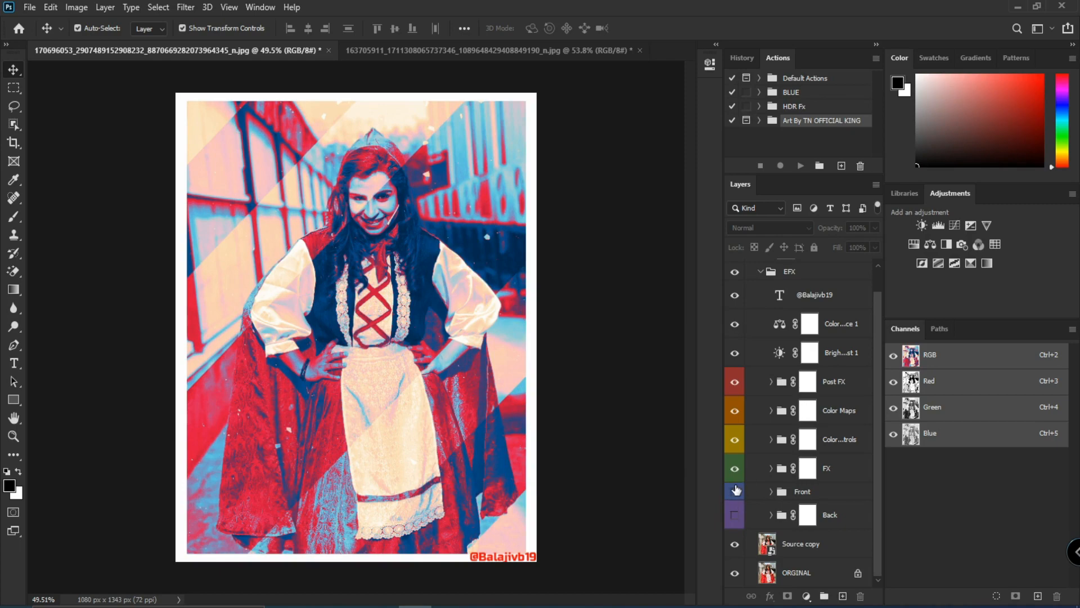
{"action": "left_click", "coordinate": [736, 491]}
{"action": "left_click", "coordinate": [736, 493]}
{"action": "left_click", "coordinate": [733, 516]}
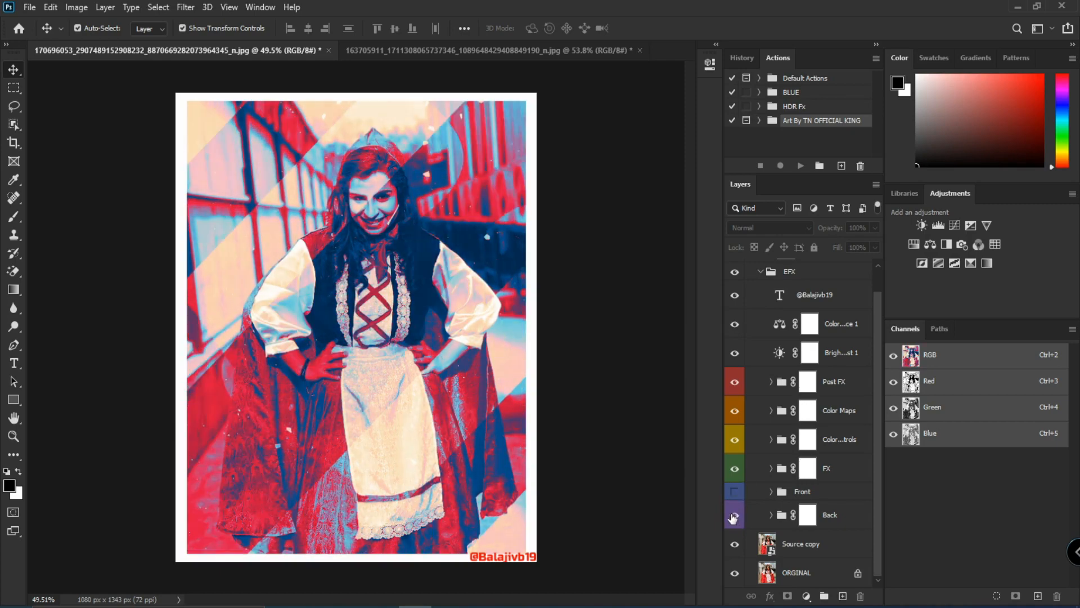
{"action": "left_click", "coordinate": [733, 517]}
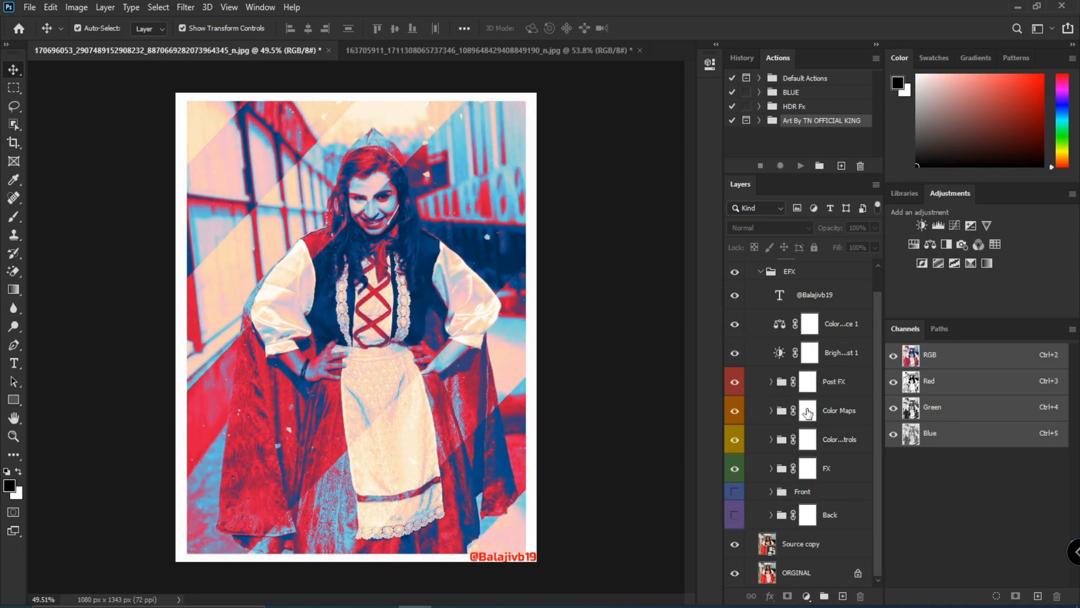
Expand the Color Maps group and preview color map 10 on its own in place of map 8
{"action": "left_click", "coordinate": [771, 410]}
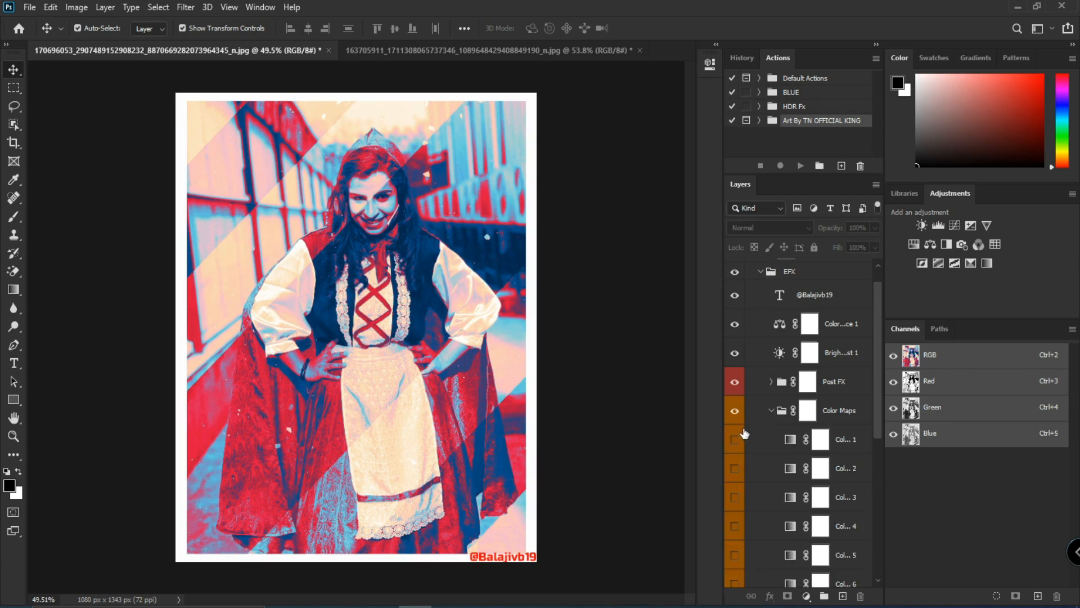
{"action": "scroll", "coordinate": [743, 438], "scroll_direction": "down", "scroll_amount": 3}
{"action": "scroll", "coordinate": [731, 534], "scroll_direction": "down", "scroll_amount": 2}
{"action": "left_click", "coordinate": [734, 555]}
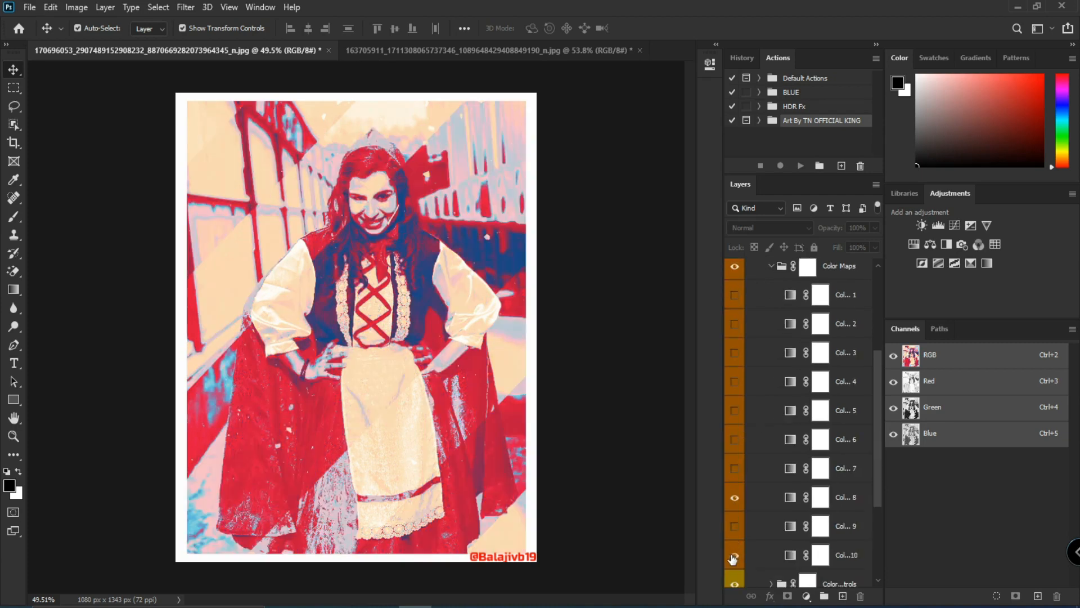
{"action": "left_click", "coordinate": [735, 528]}
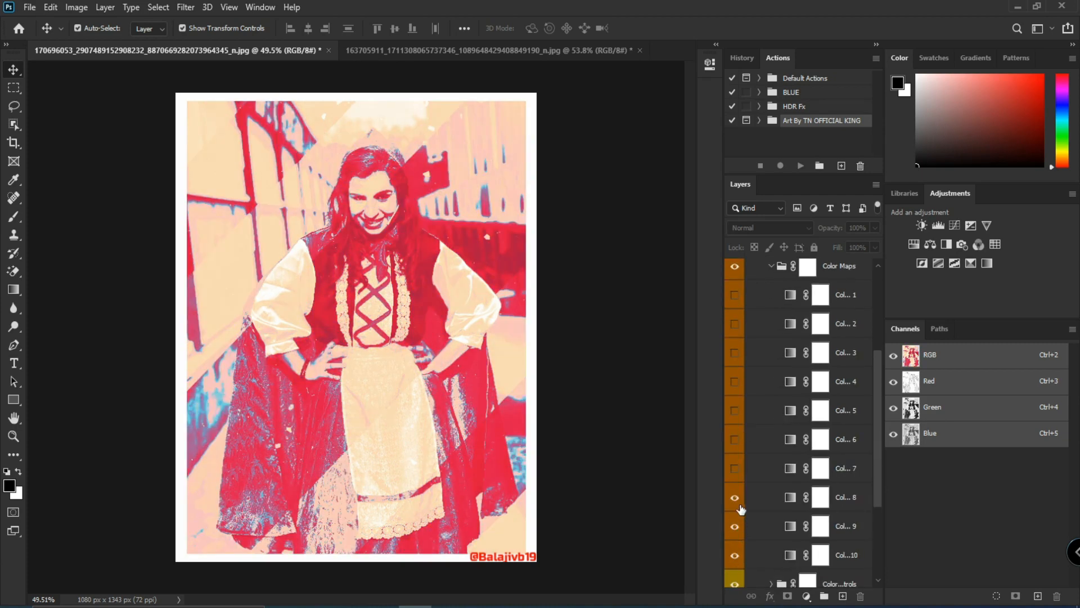
{"action": "left_click", "coordinate": [735, 497]}
{"action": "left_click", "coordinate": [735, 527]}
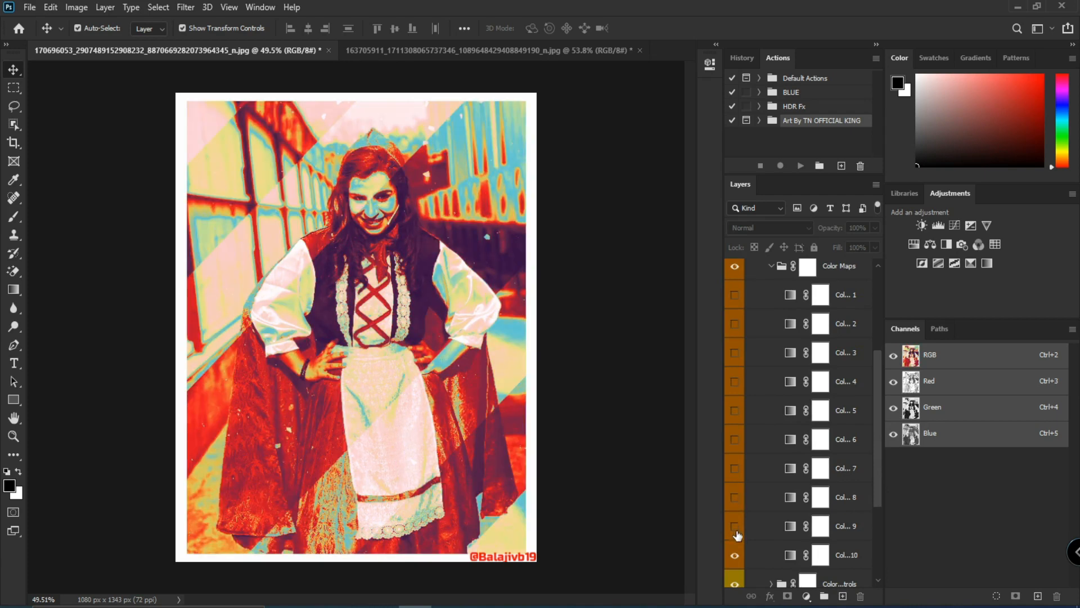
Show color maps 8 and 9 instead of map 10, and hide the Color Controls and FX groups
{"action": "scroll", "coordinate": [743, 525], "scroll_direction": "down", "scroll_amount": 1}
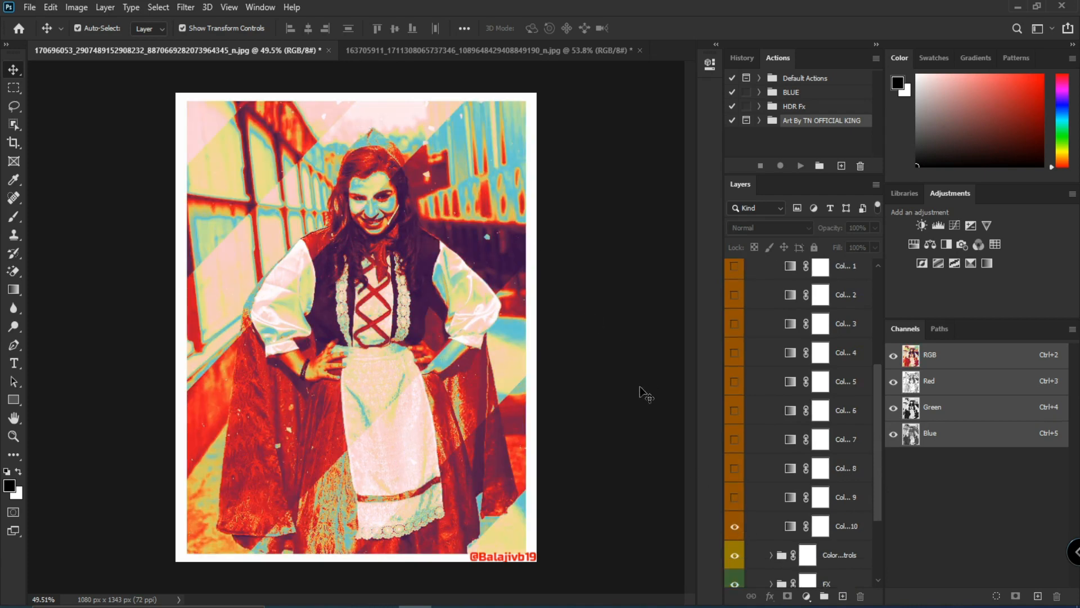
{"action": "left_click", "coordinate": [735, 498]}
{"action": "left_click", "coordinate": [735, 468]}
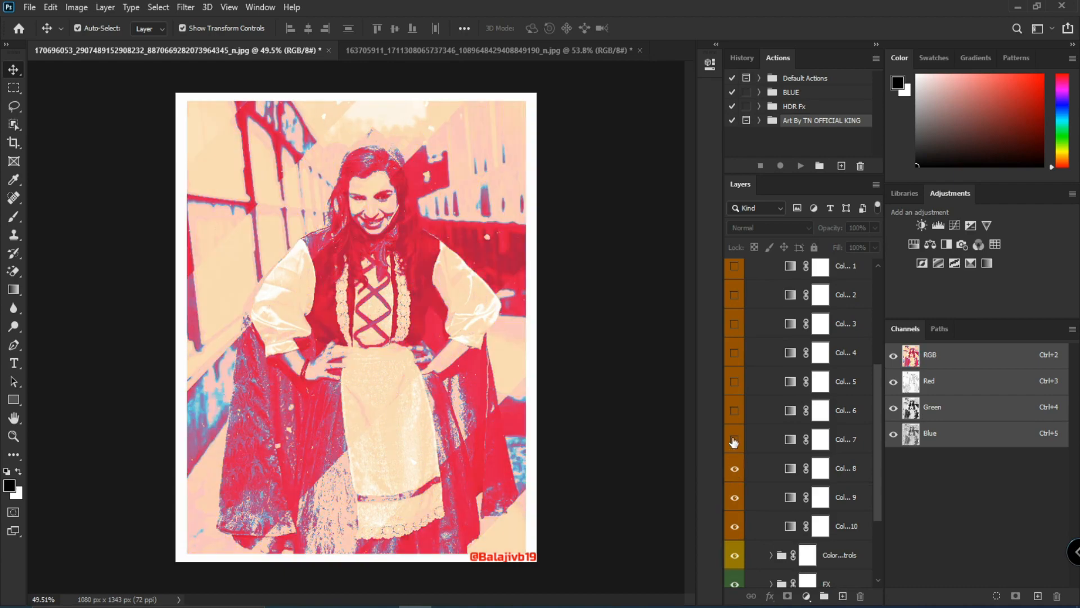
{"action": "left_click", "coordinate": [735, 523]}
{"action": "left_click", "coordinate": [734, 556]}
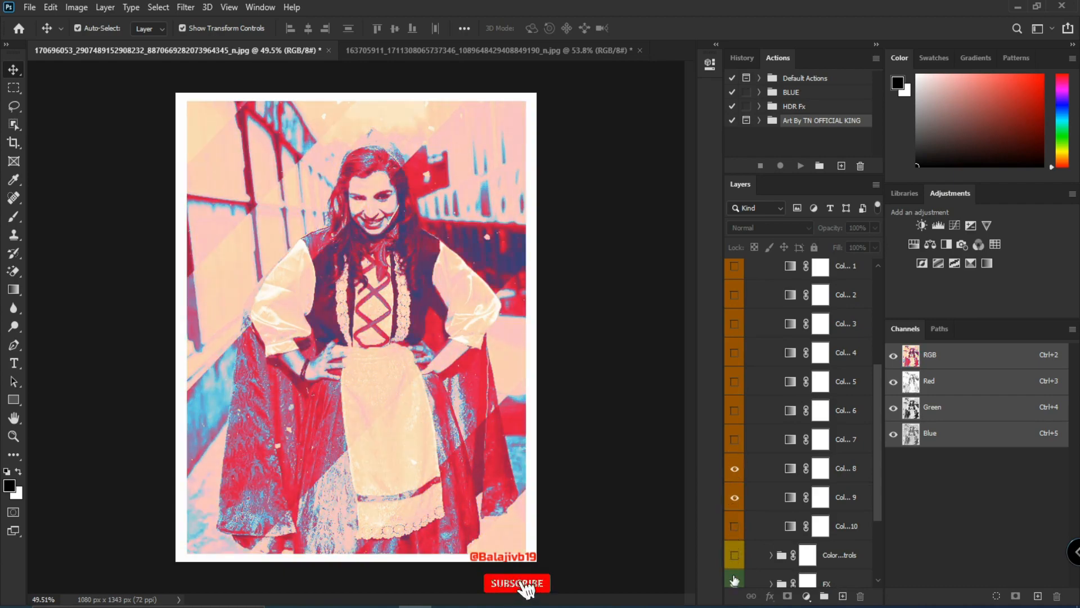
{"action": "left_click", "coordinate": [735, 580]}
Preview color maps 7, 6 and 5 in turn, leaving only color map 5 visible
{"action": "left_click", "coordinate": [735, 439]}
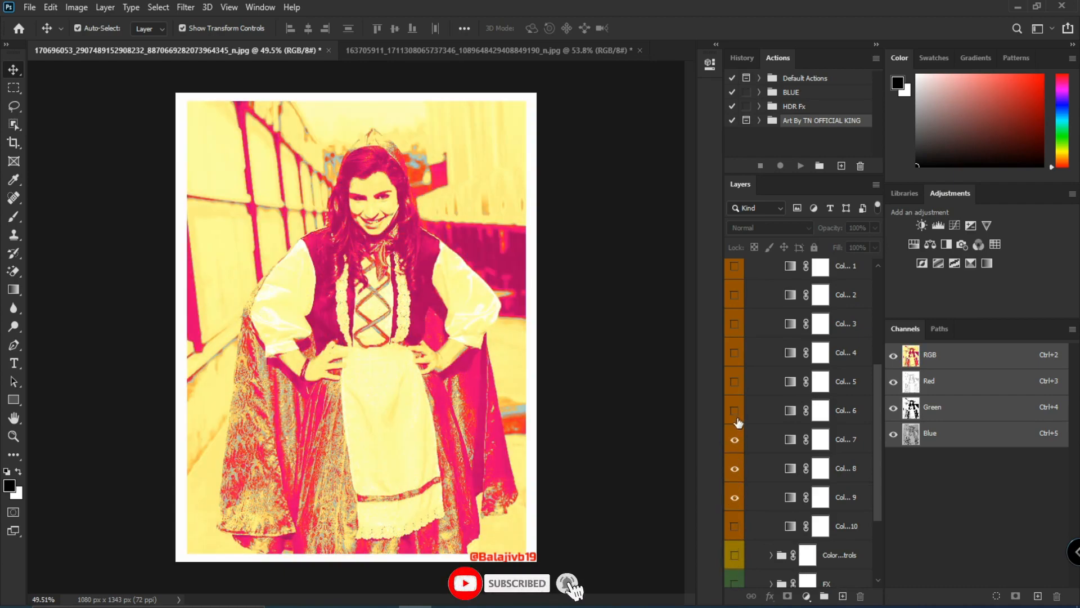
{"action": "left_click", "coordinate": [735, 410]}
{"action": "left_click", "coordinate": [735, 381]}
{"action": "left_click", "coordinate": [735, 439]}
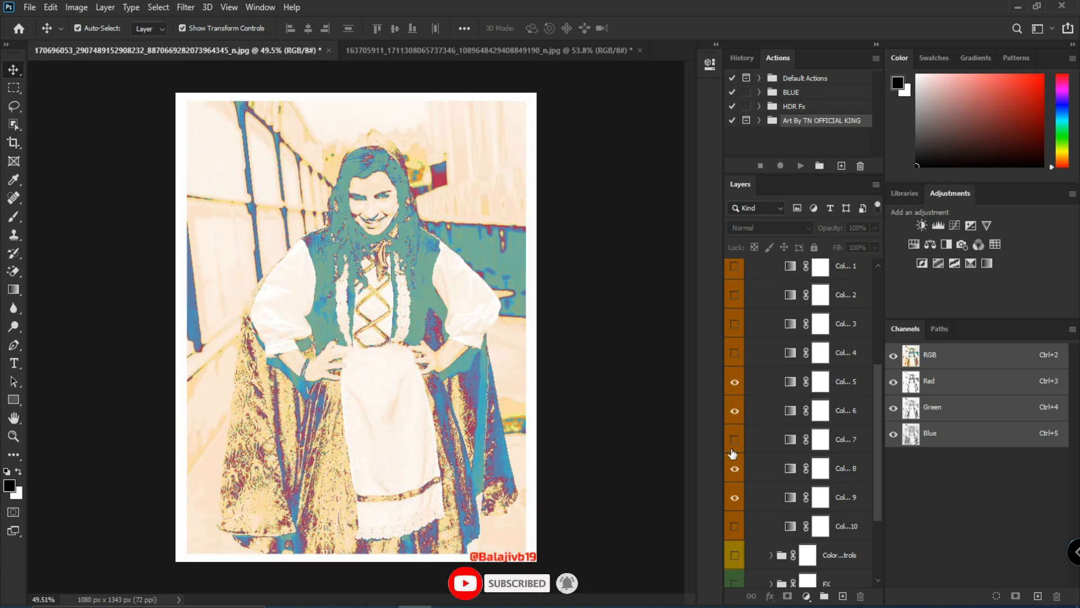
{"action": "left_click", "coordinate": [734, 469]}
{"action": "left_click", "coordinate": [735, 497]}
{"action": "left_click", "coordinate": [734, 410]}
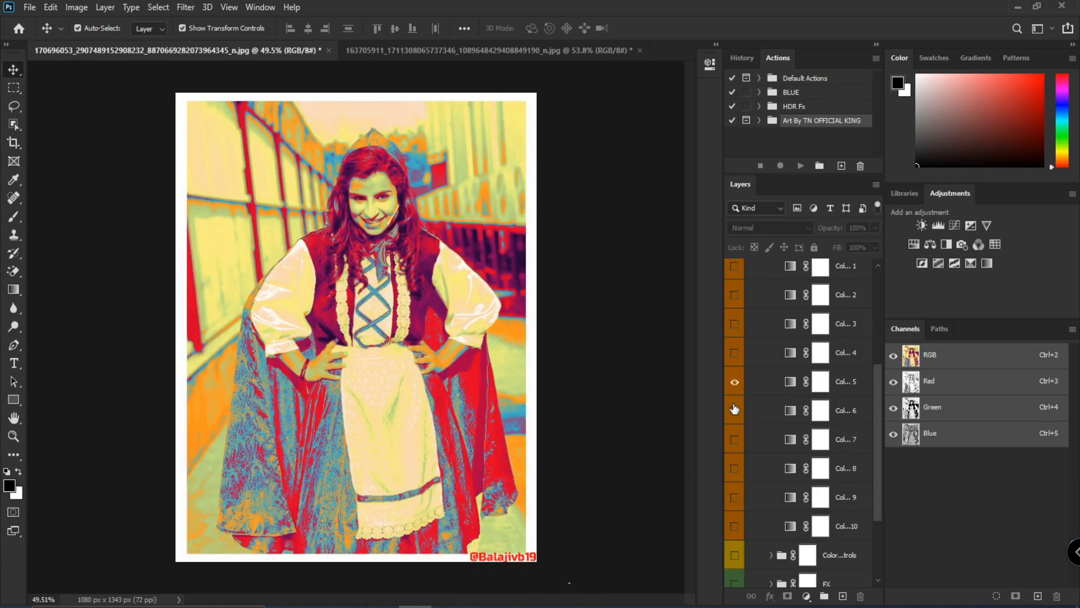
Preview color maps 4, 3, 2 and 1 by showing them one after another
{"action": "left_click", "coordinate": [735, 353]}
{"action": "left_click", "coordinate": [734, 324]}
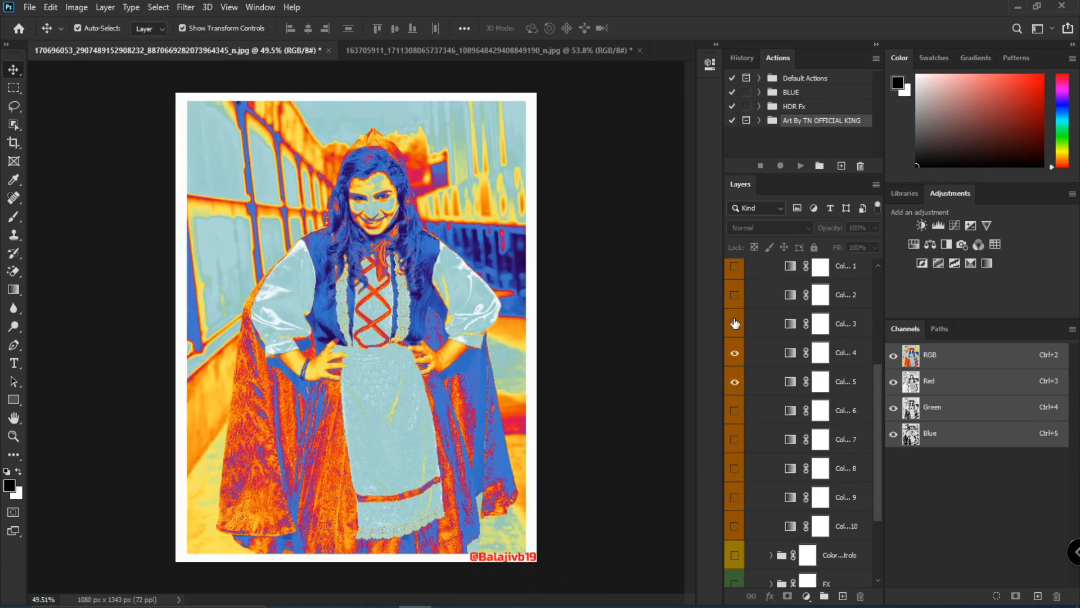
{"action": "left_click", "coordinate": [734, 295]}
{"action": "left_click", "coordinate": [735, 266]}
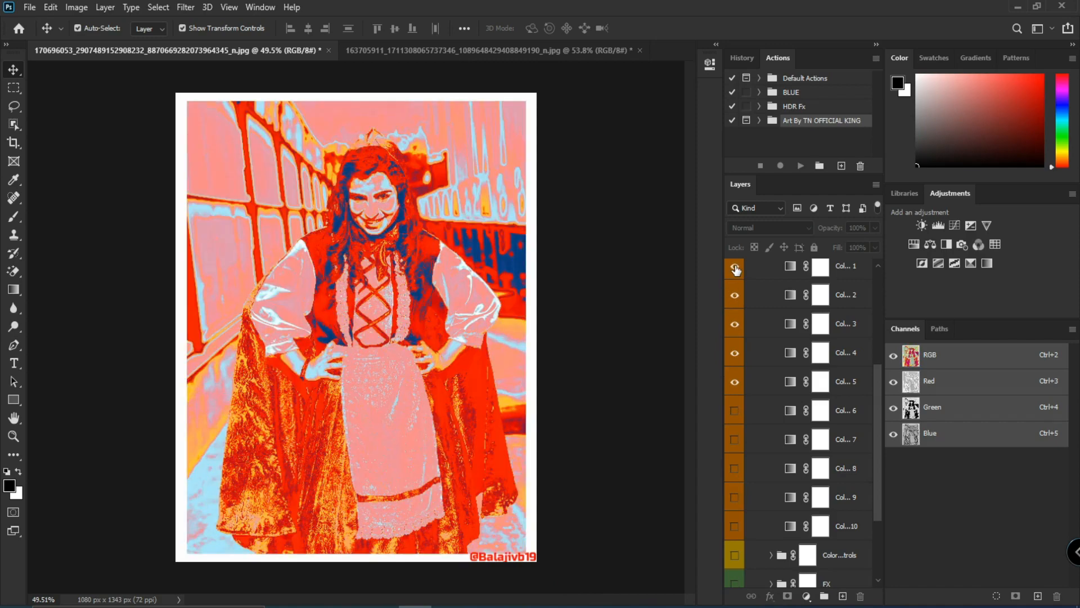
Hide color maps 3, 4, 5 and 2 to preview color map 1 on its own
{"action": "left_click", "coordinate": [739, 325]}
{"action": "left_click", "coordinate": [735, 353]}
{"action": "left_click", "coordinate": [735, 382]}
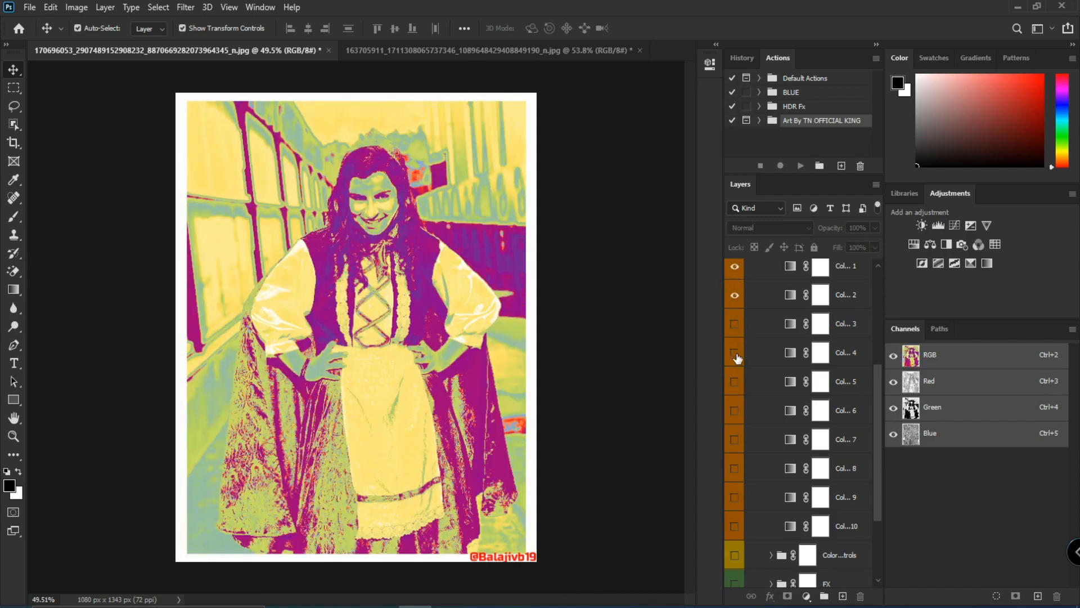
{"action": "left_click", "coordinate": [735, 295]}
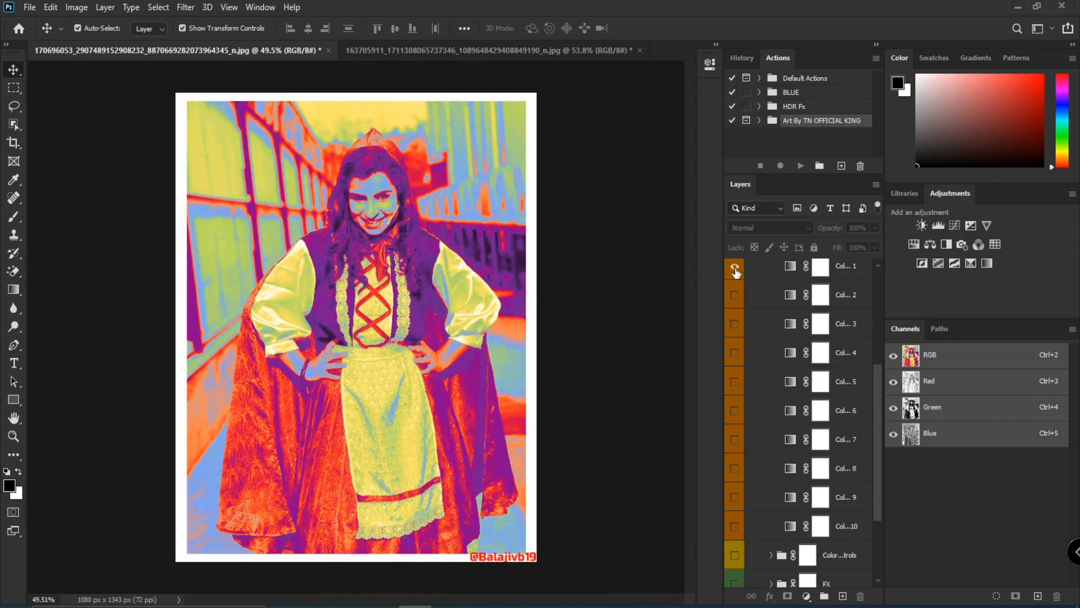
Hide color map 1, leave only color map 8 visible, and collapse the Color Maps group
{"action": "left_click", "coordinate": [735, 266]}
{"action": "left_click", "coordinate": [735, 497]}
{"action": "left_click", "coordinate": [735, 469]}
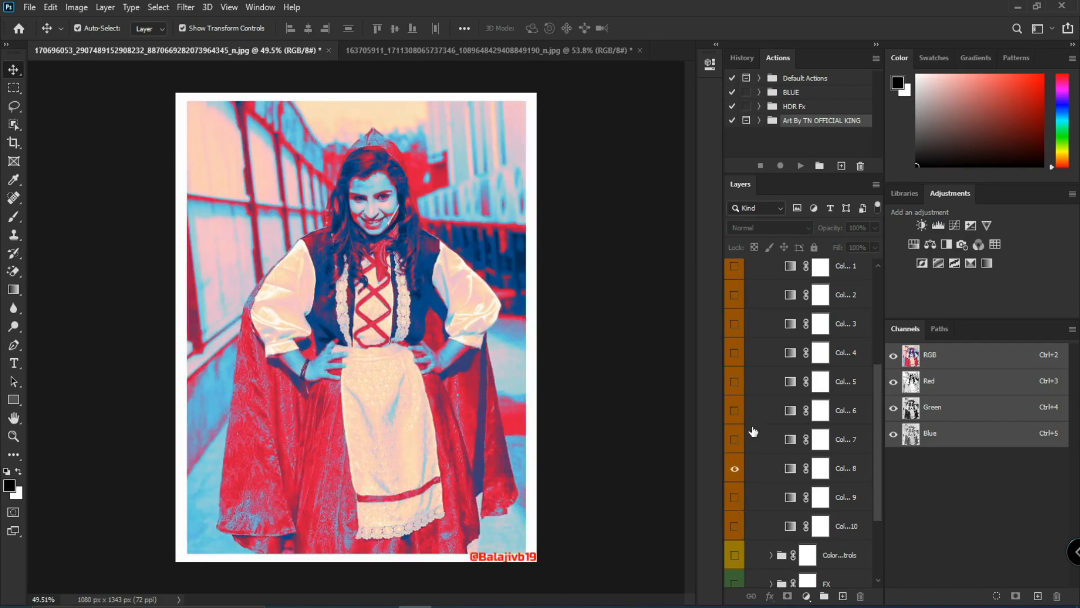
{"action": "scroll", "coordinate": [777, 351], "scroll_direction": "up", "scroll_amount": 2}
{"action": "left_click", "coordinate": [767, 354]}
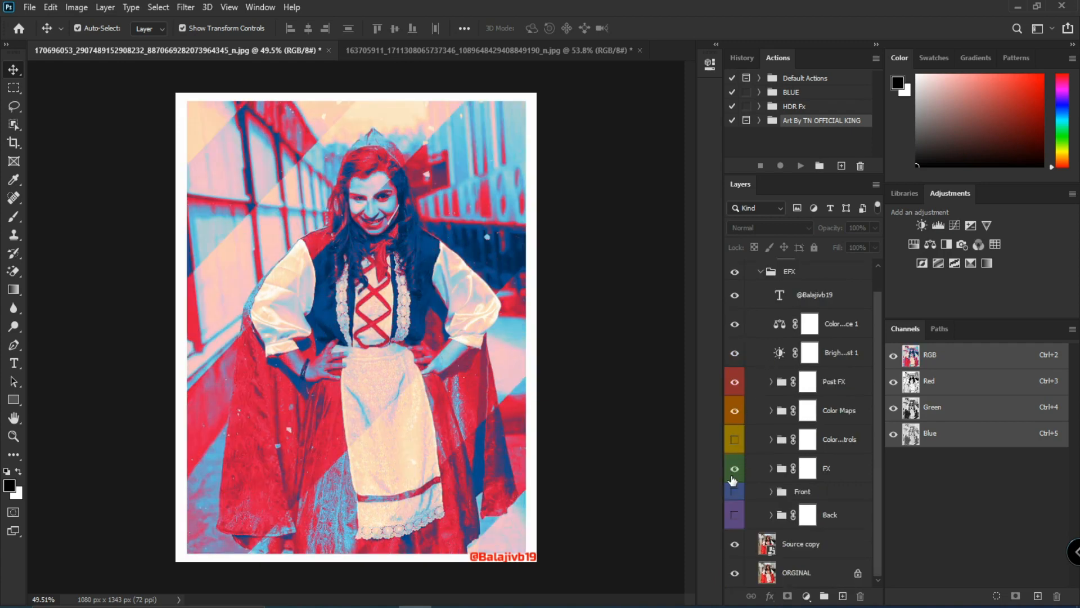
Inspect the FX group's layers and smart filters, toggling FG SHAPES off and on, and collapse the group
{"action": "left_click", "coordinate": [772, 468]}
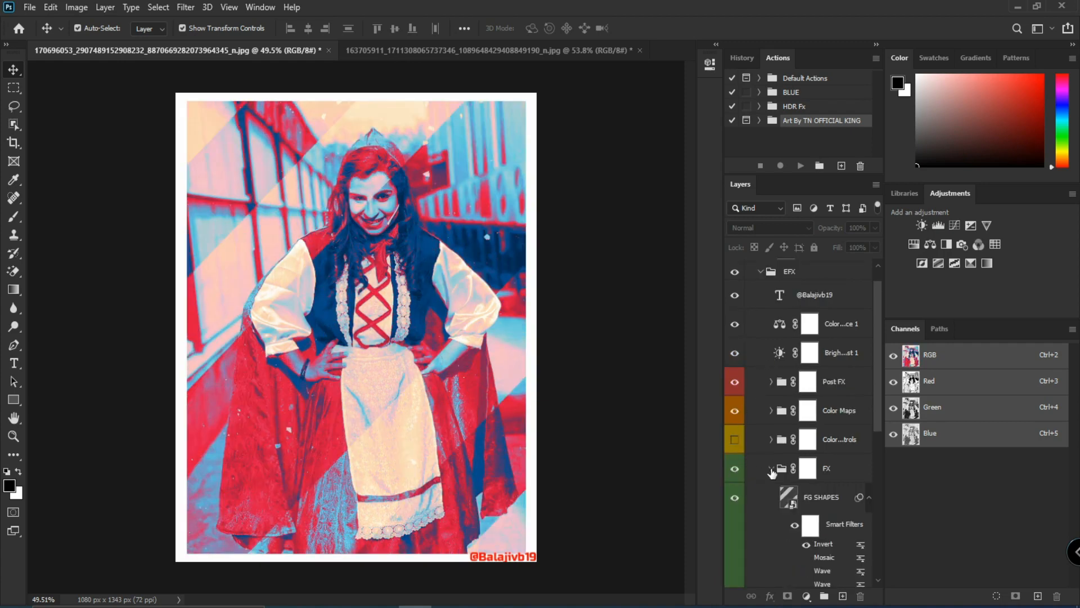
{"action": "left_click", "coordinate": [735, 498]}
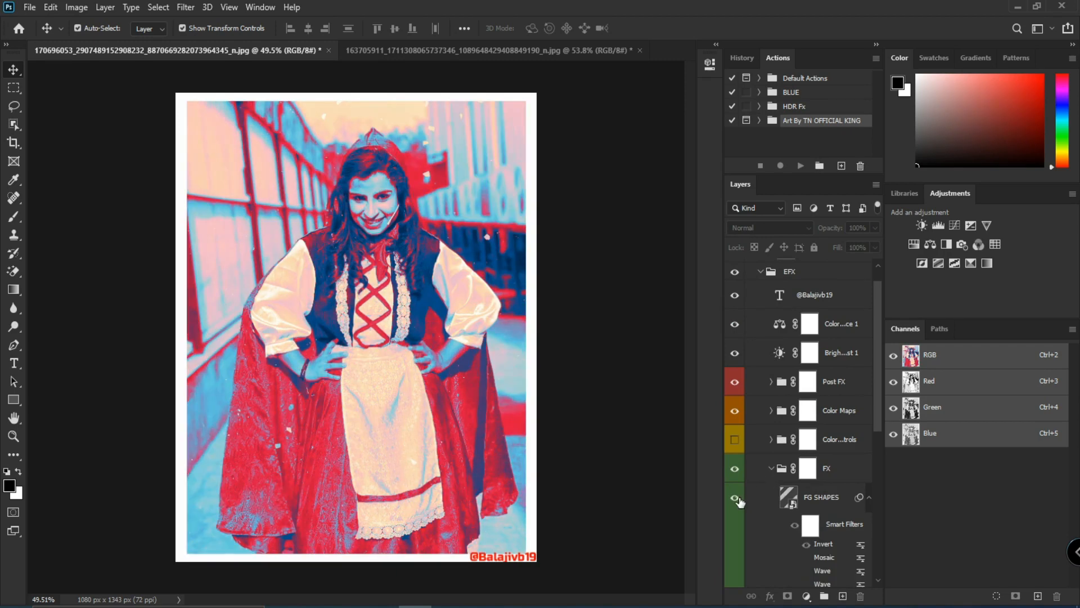
{"action": "left_click", "coordinate": [735, 497]}
{"action": "scroll", "coordinate": [767, 478], "scroll_direction": "down", "scroll_amount": 5}
{"action": "scroll", "coordinate": [767, 478], "scroll_direction": "down", "scroll_amount": 3}
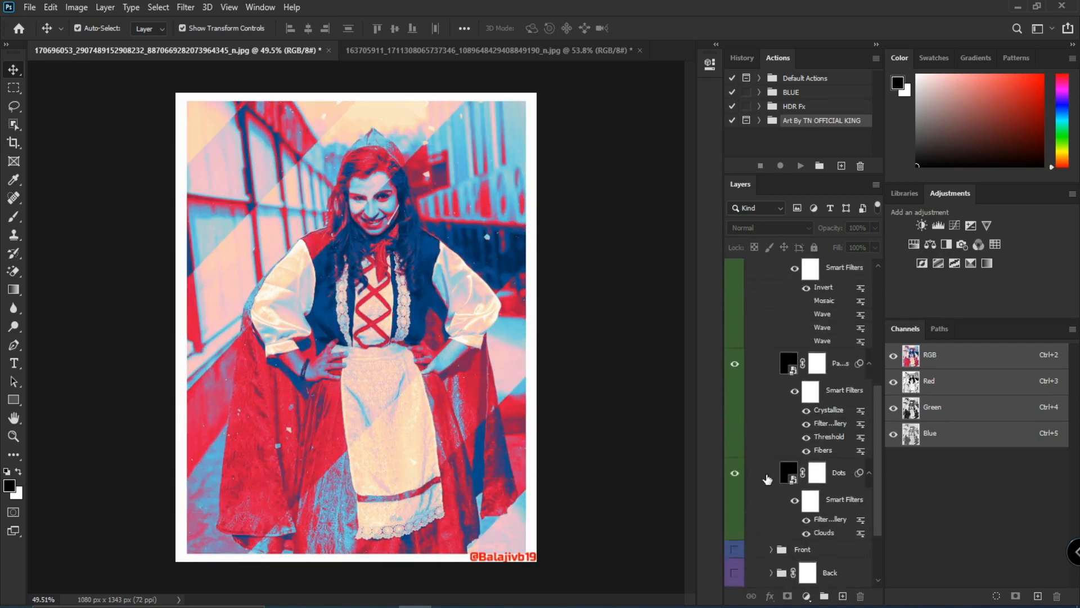
{"action": "scroll", "coordinate": [767, 478], "scroll_direction": "up", "scroll_amount": 5}
{"action": "left_click", "coordinate": [771, 358]}
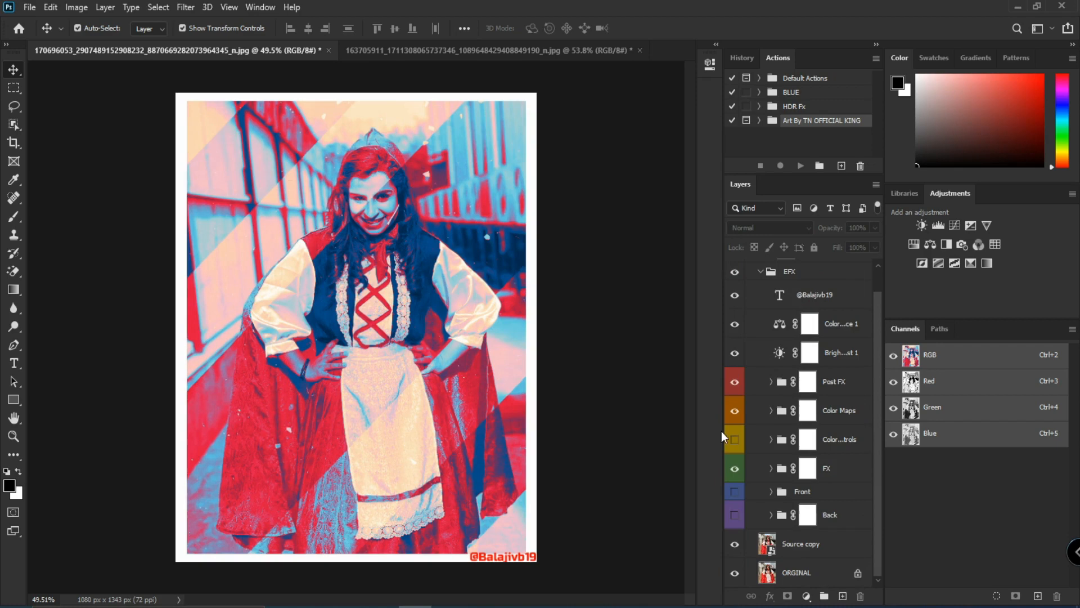
Show the Front group with the FX group hidden, and inspect the Front group's layers and smart filters
{"action": "left_click", "coordinate": [735, 492]}
{"action": "left_click", "coordinate": [734, 469]}
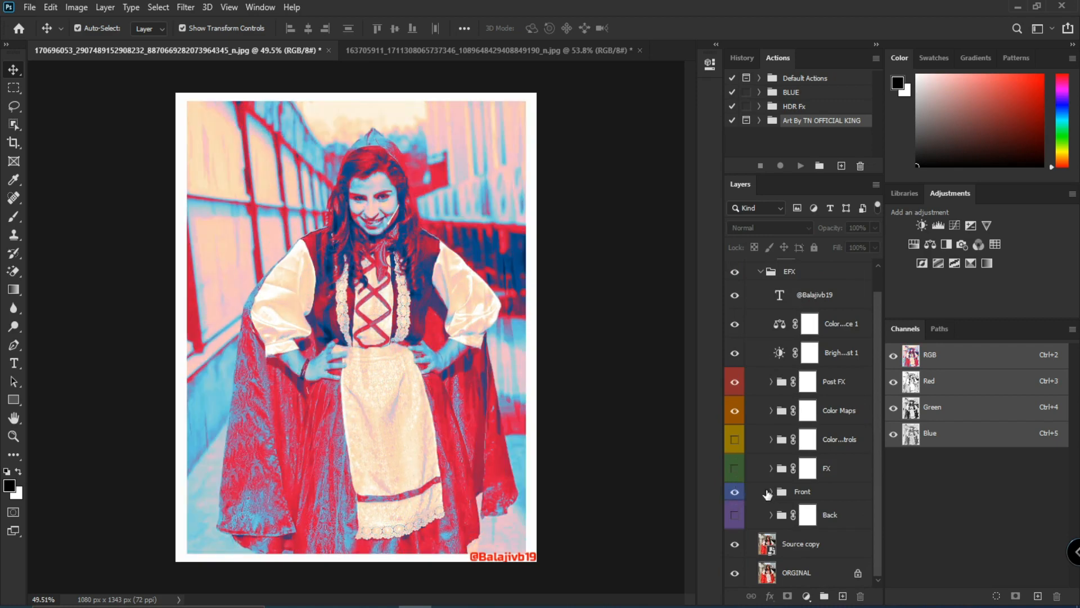
{"action": "left_click", "coordinate": [769, 492]}
{"action": "scroll", "coordinate": [777, 478], "scroll_direction": "down", "scroll_amount": 5}
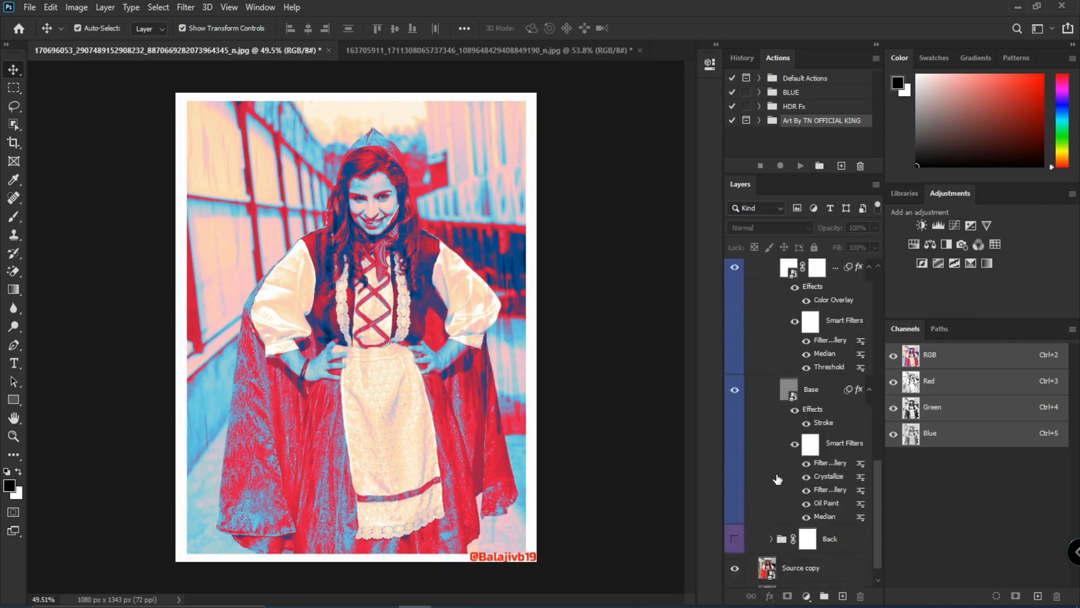
{"action": "scroll", "coordinate": [777, 478], "scroll_direction": "up", "scroll_amount": 5}
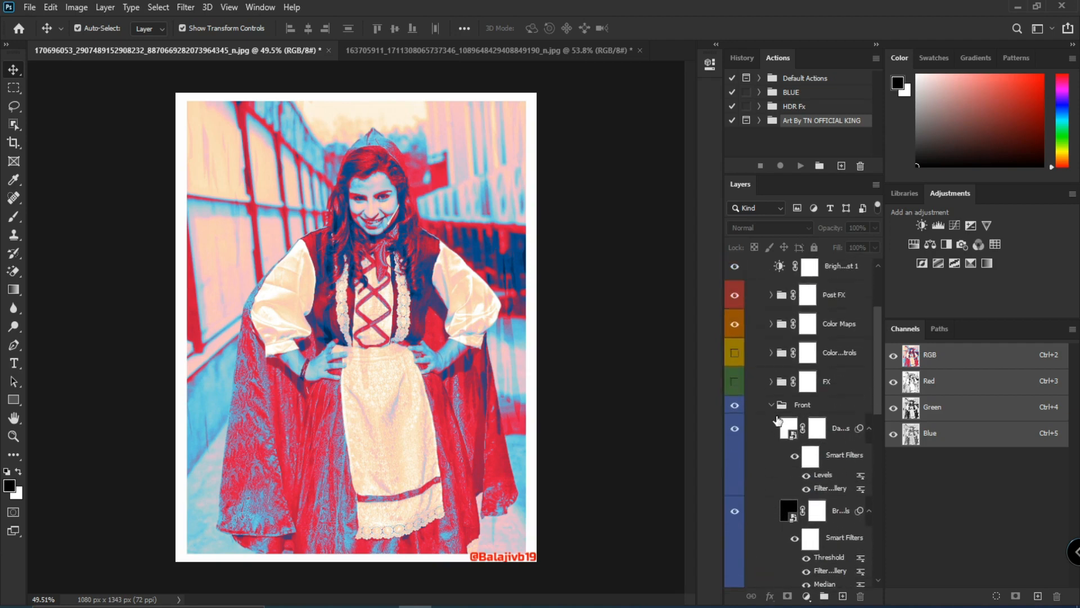
{"action": "left_click", "coordinate": [771, 404]}
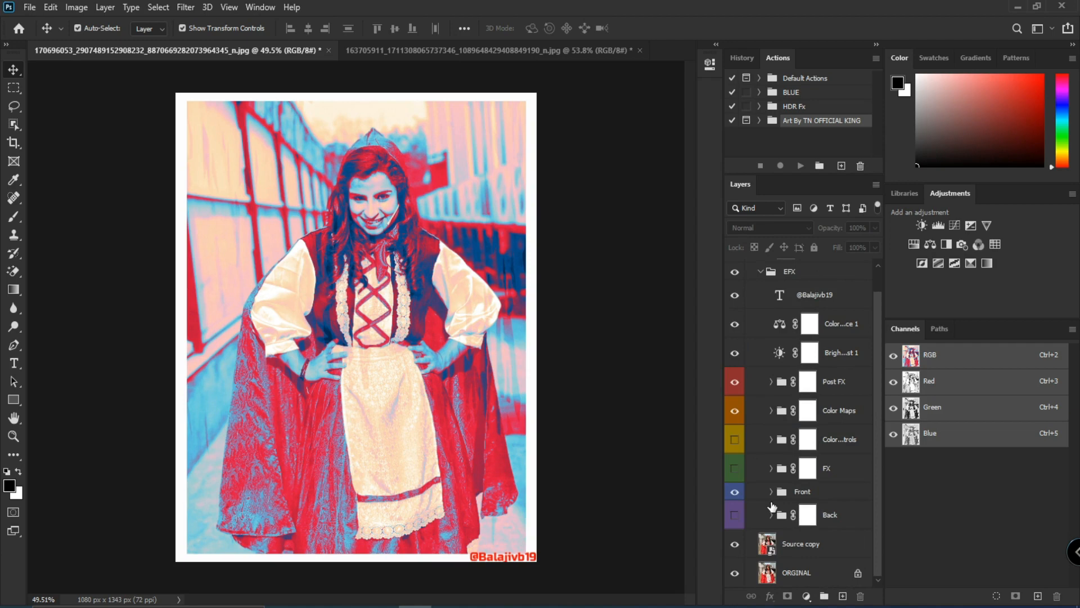
Toggle the Back group to compare its effect, leaving it hidden, and show the FX group again
{"action": "left_click", "coordinate": [735, 515]}
{"action": "left_click", "coordinate": [735, 515]}
{"action": "left_click", "coordinate": [735, 515]}
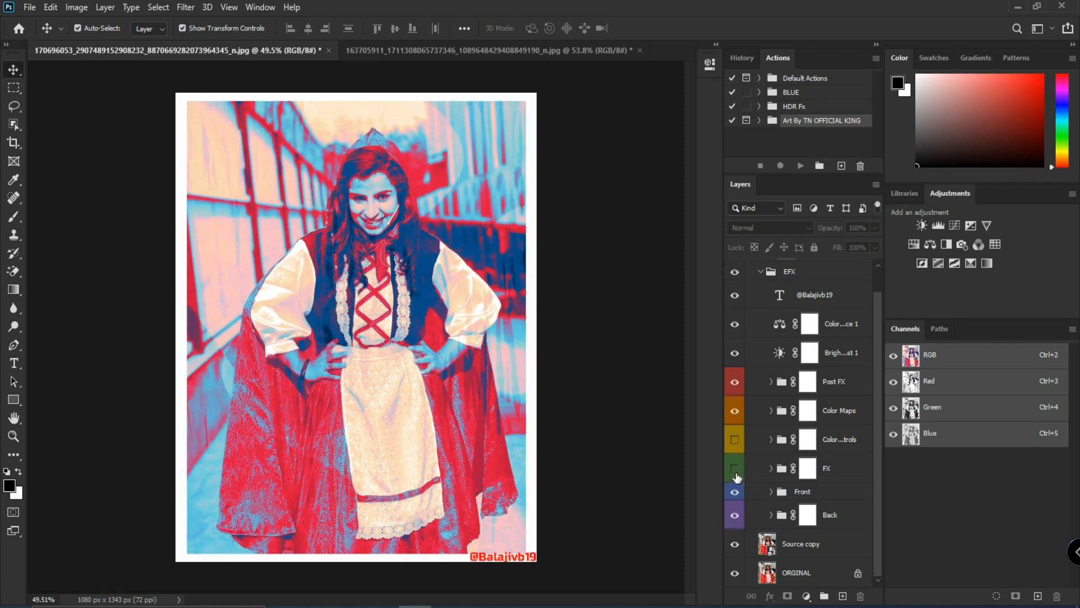
{"action": "left_click", "coordinate": [735, 469]}
{"action": "left_click", "coordinate": [735, 515]}
Examine the social handle text layer in the lower corner of the artwork up close
{"action": "scroll", "coordinate": [811, 290], "scroll_direction": "up", "scroll_amount": 1}
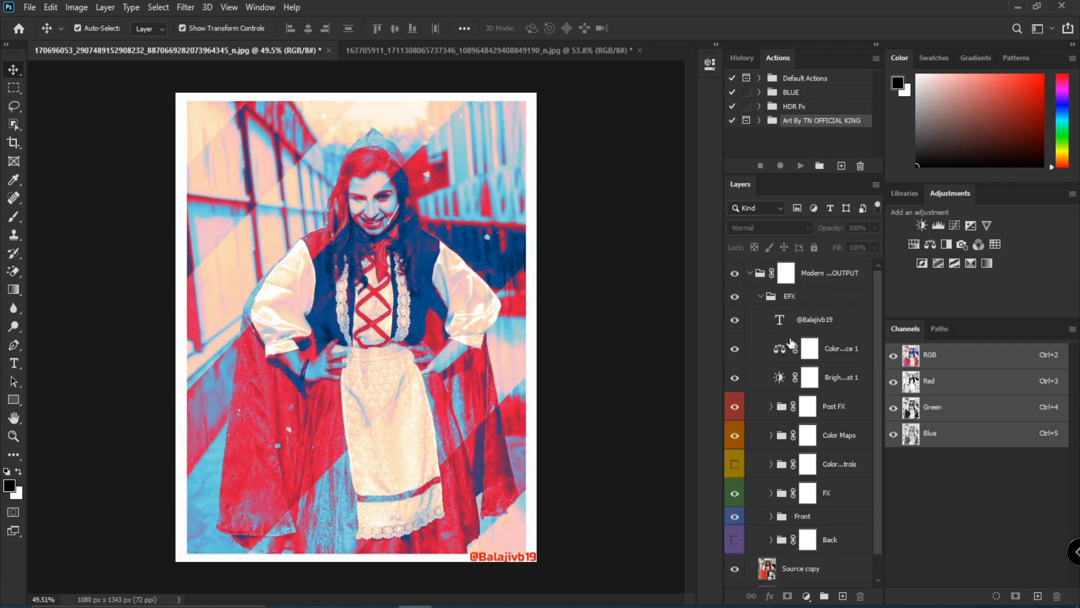
{"action": "left_click", "coordinate": [736, 320]}
{"action": "scroll", "coordinate": [531, 550], "scroll_direction": "up", "scroll_amount": 5}
{"action": "left_click_drag", "start_coordinate": [553, 546], "coordinate": [538, 318]}
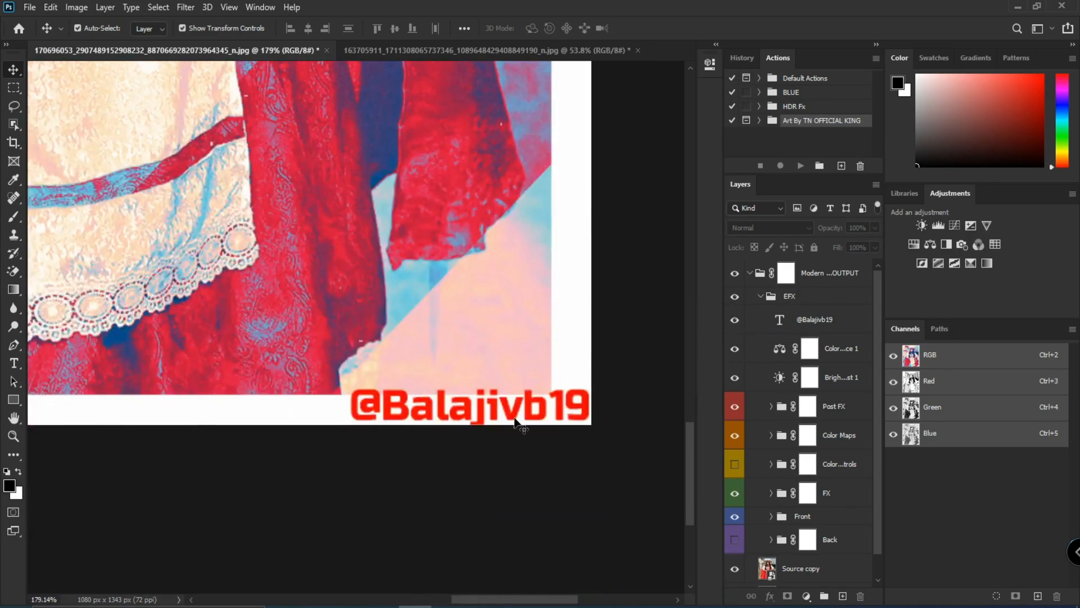
{"action": "scroll", "coordinate": [509, 399], "scroll_direction": "down", "scroll_amount": 1}
{"action": "scroll", "coordinate": [509, 400], "scroll_direction": "down", "scroll_amount": 5}
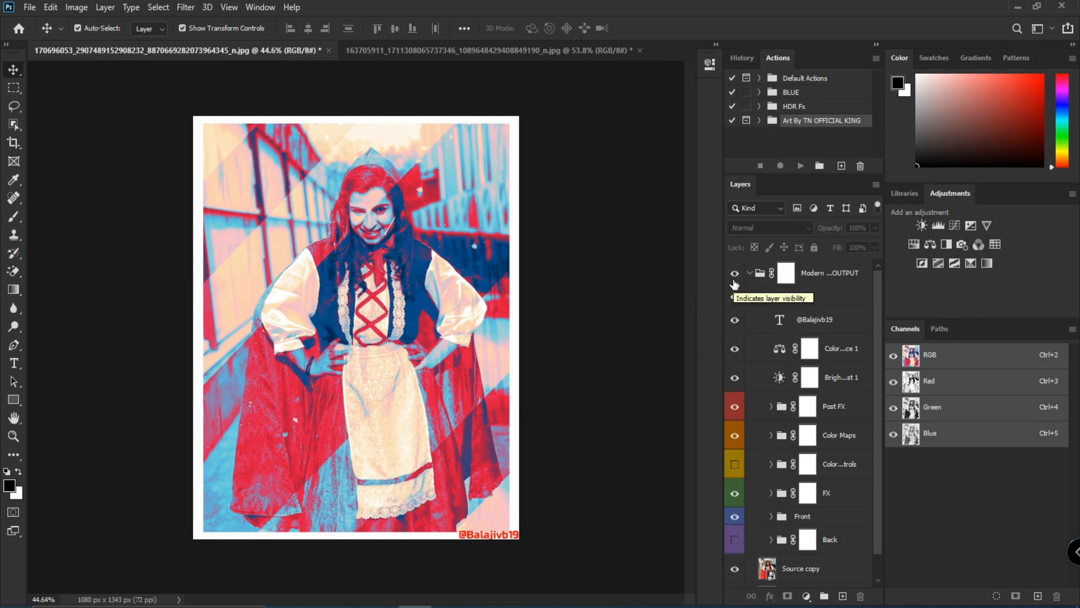
Toggle the Modern Artist output group off and on to compare the artwork with and without the effect
{"action": "left_click", "coordinate": [733, 280]}
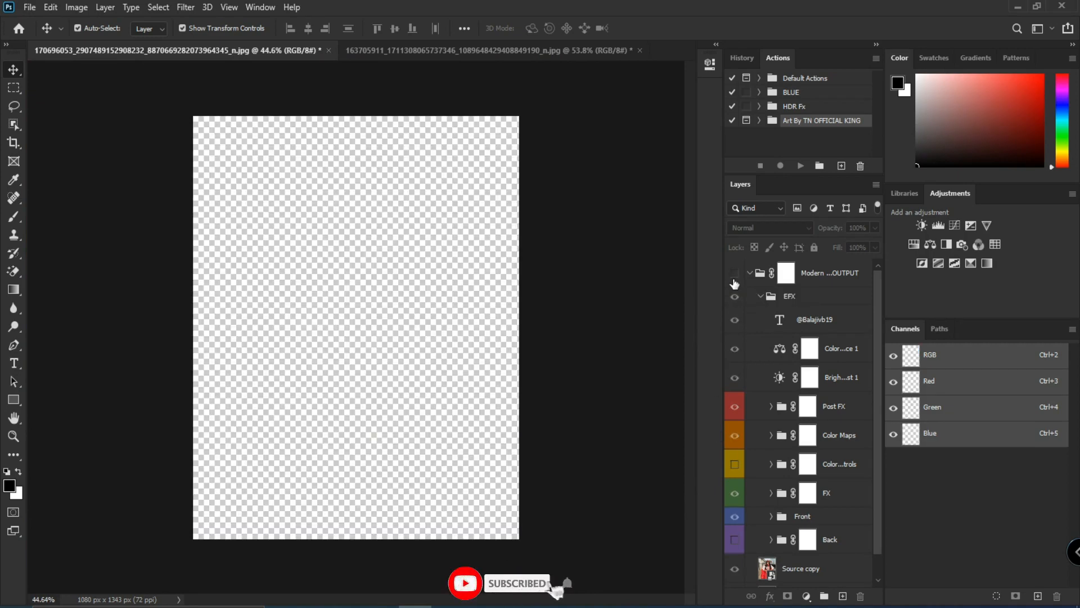
{"action": "left_click", "coordinate": [734, 279]}
{"action": "left_click", "coordinate": [733, 279]}
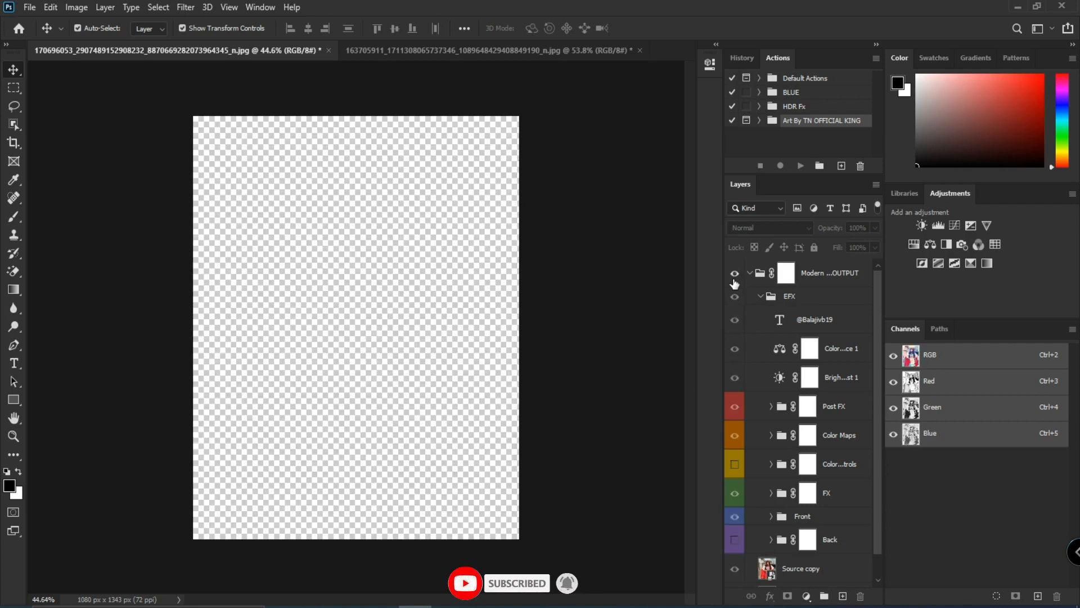
{"action": "left_click", "coordinate": [734, 279]}
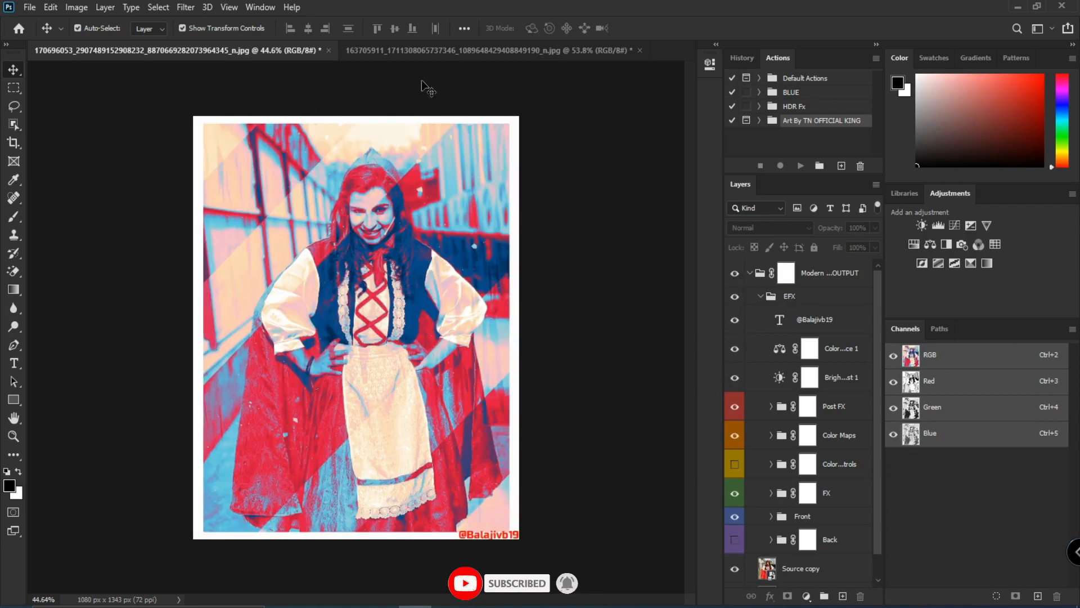
{"action": "left_click", "coordinate": [296, 553]}
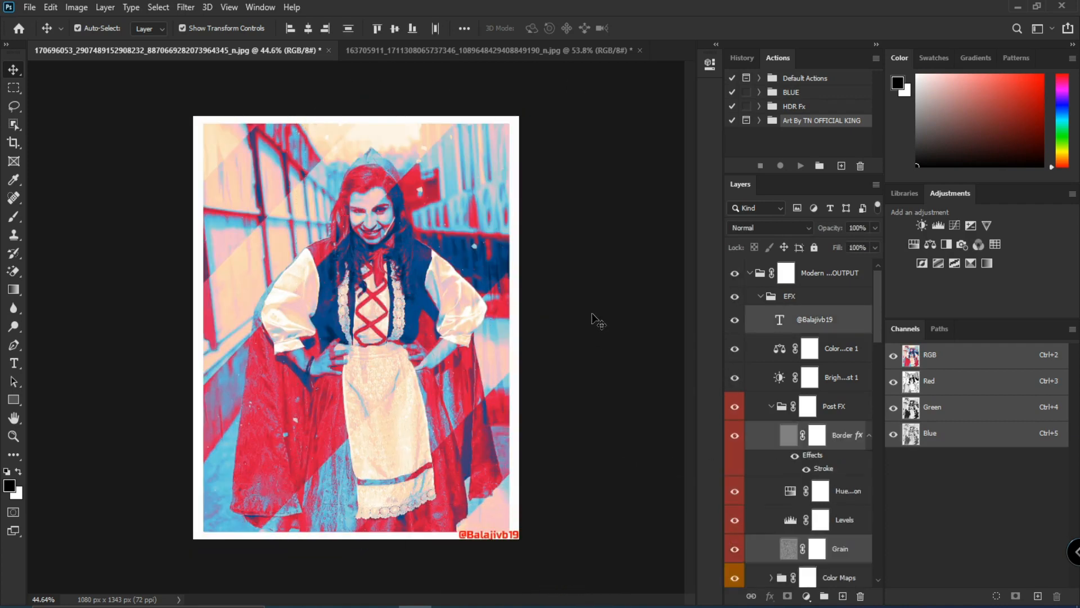
Switch to the second portrait document and delete the Art By TN OFFICIAL KING action set
{"action": "left_click", "coordinate": [472, 54]}
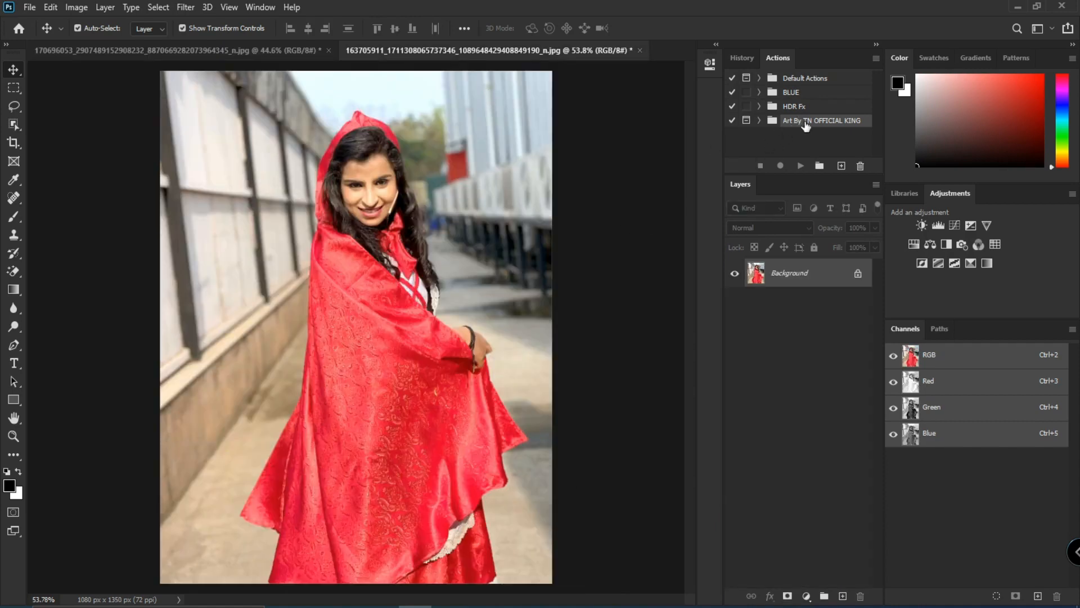
{"action": "left_click", "coordinate": [858, 165]}
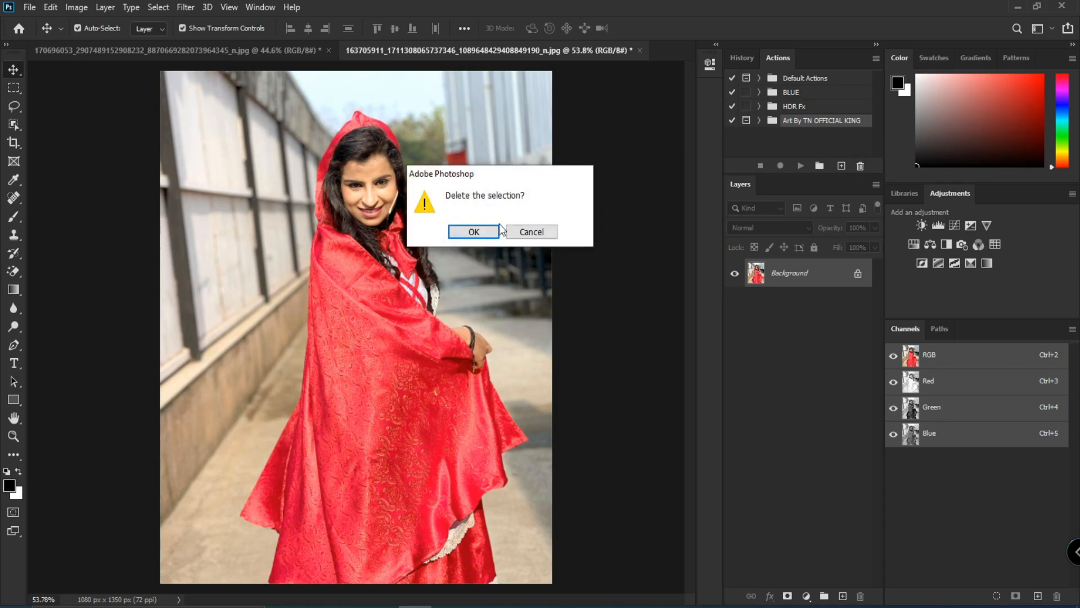
{"action": "left_click", "coordinate": [485, 231]}
{"action": "left_click", "coordinate": [792, 131]}
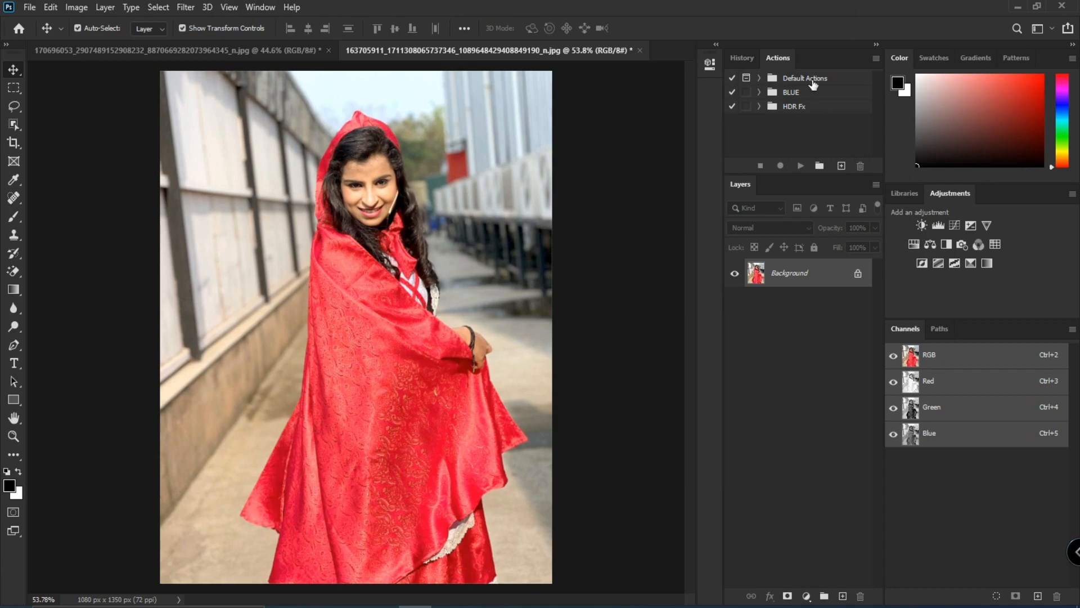
Load the action file "Adobe Artist -Art By TN OFFICIAL KING Actions.atn" from the ACTIONS folder on Local Disk (D:)
{"action": "left_click", "coordinate": [258, 7]}
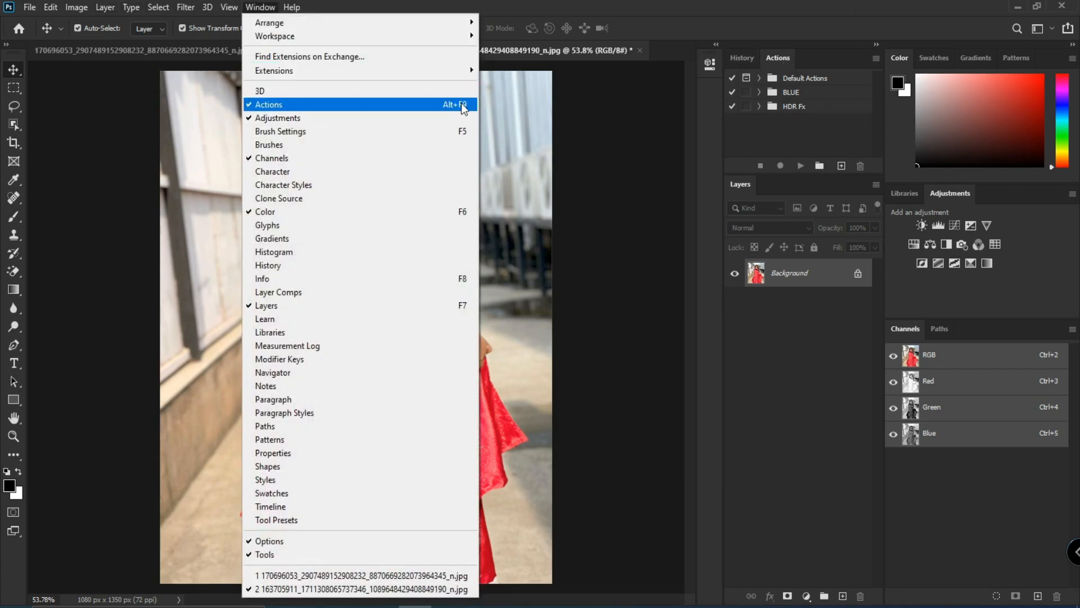
{"action": "left_click", "coordinate": [754, 117]}
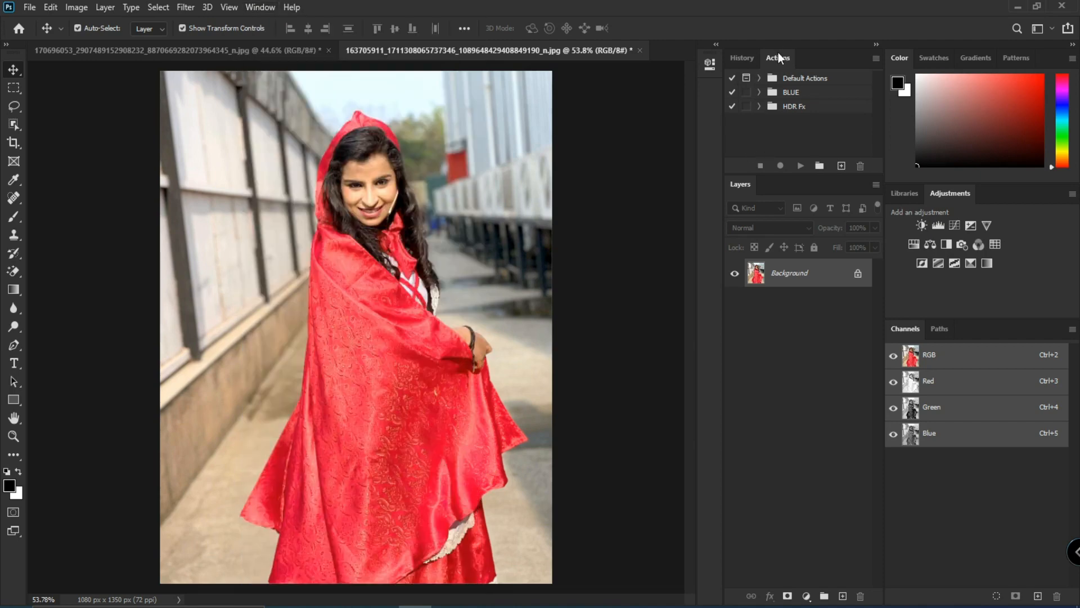
{"action": "left_click", "coordinate": [876, 63]}
{"action": "left_click", "coordinate": [918, 323]}
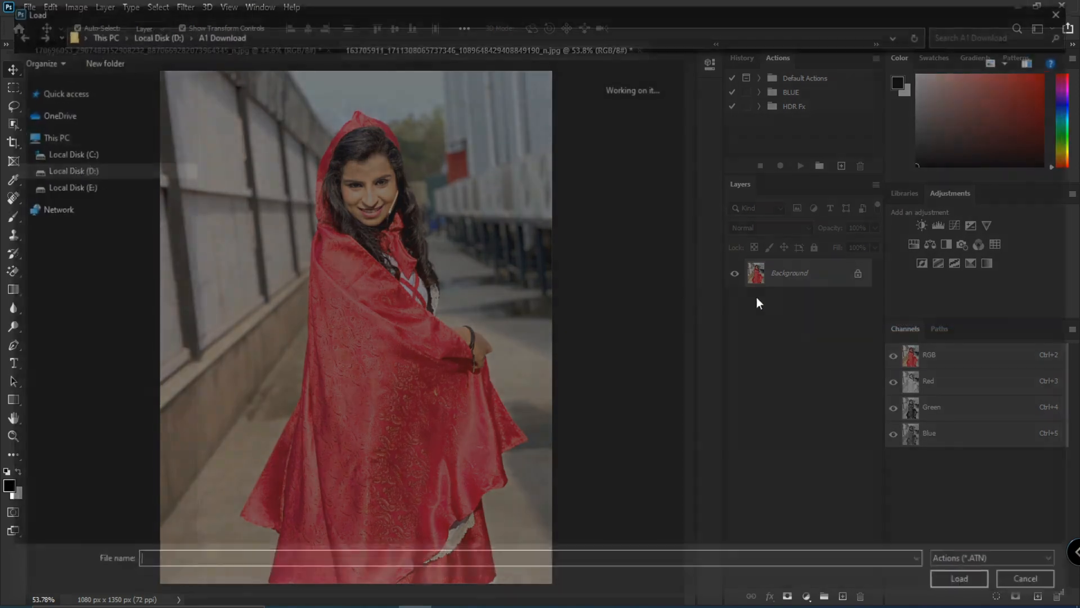
{"action": "left_click", "coordinate": [161, 33]}
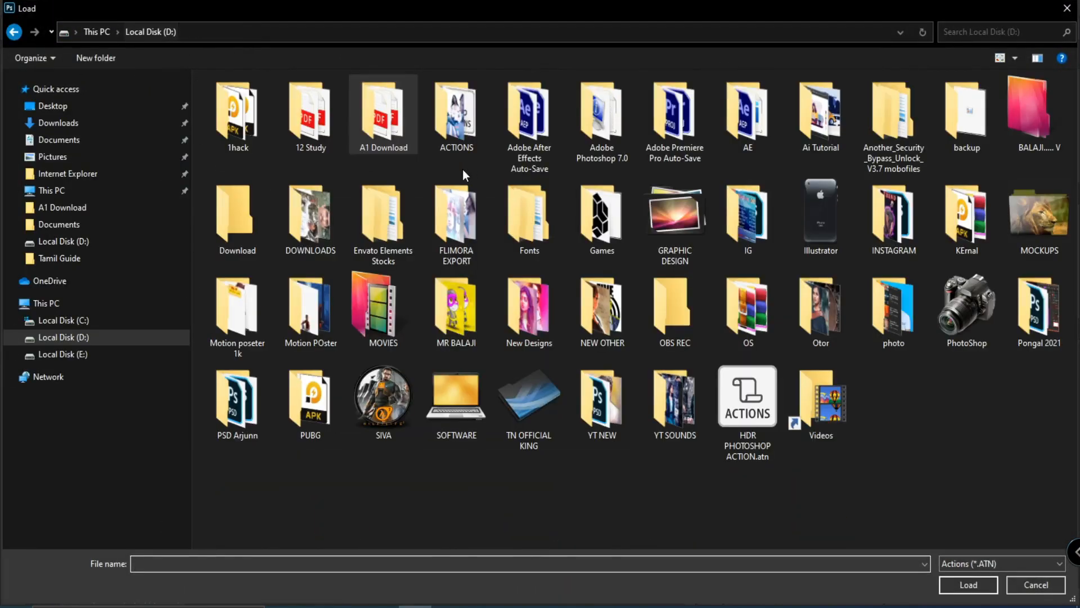
{"action": "double_click", "coordinate": [462, 126]}
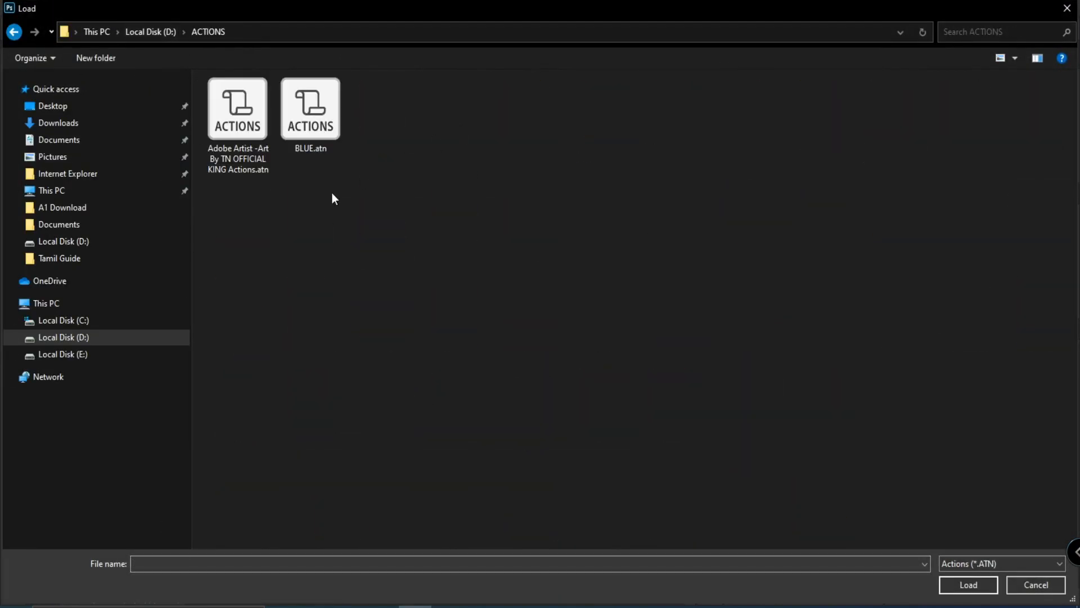
{"action": "left_click", "coordinate": [241, 129]}
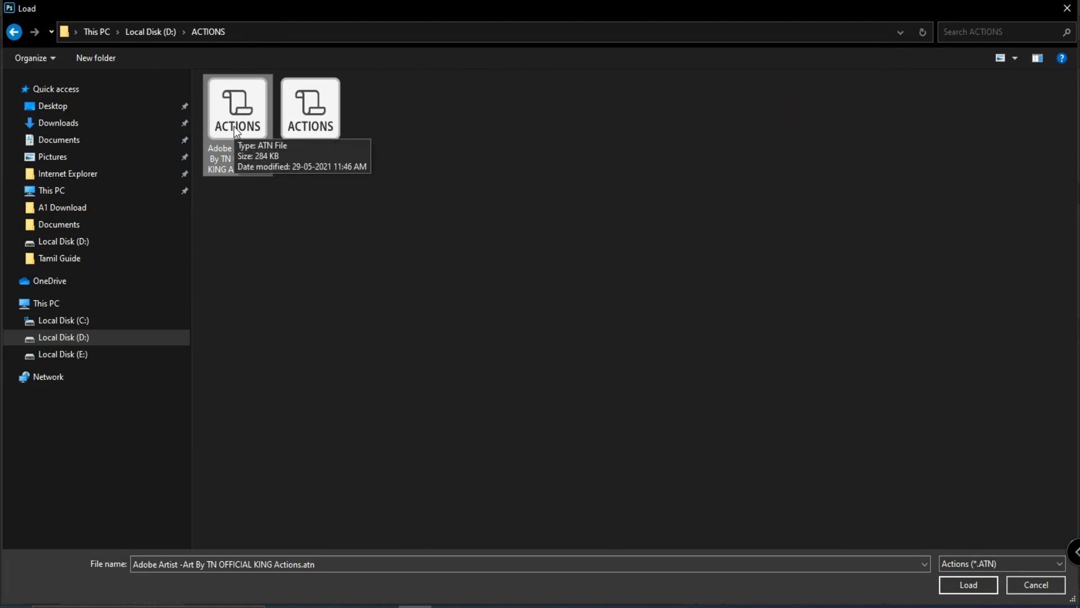
{"action": "double_click", "coordinate": [236, 129]}
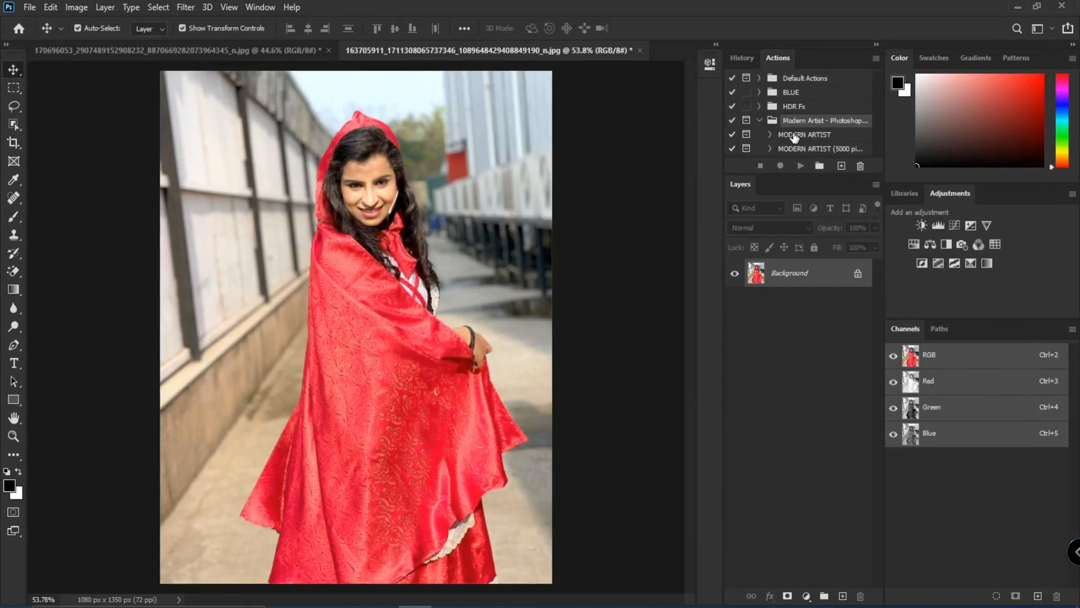
Play the MODERN ARTIST action on the portrait through to the end, continuing past every unavailable command
{"action": "left_click", "coordinate": [794, 138]}
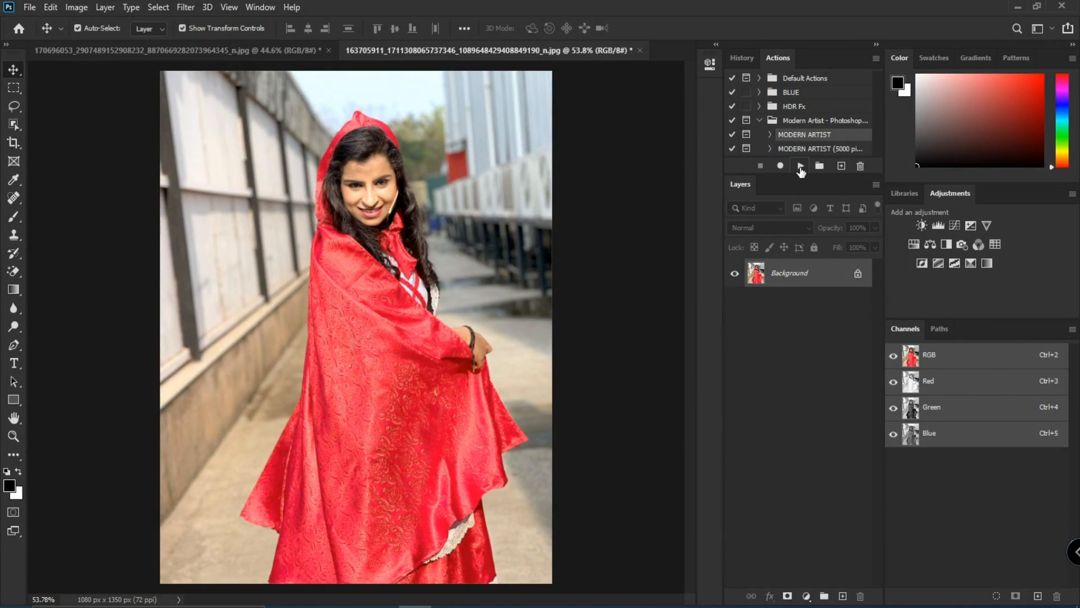
{"action": "left_click", "coordinate": [801, 167]}
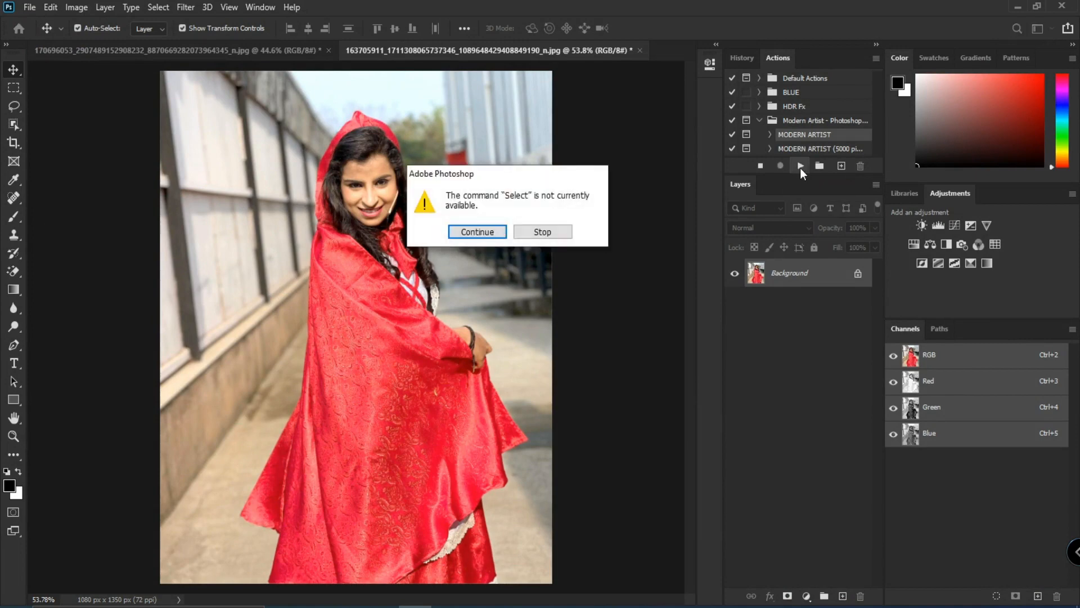
{"action": "left_click", "coordinate": [477, 230]}
{"action": "left_click", "coordinate": [495, 232]}
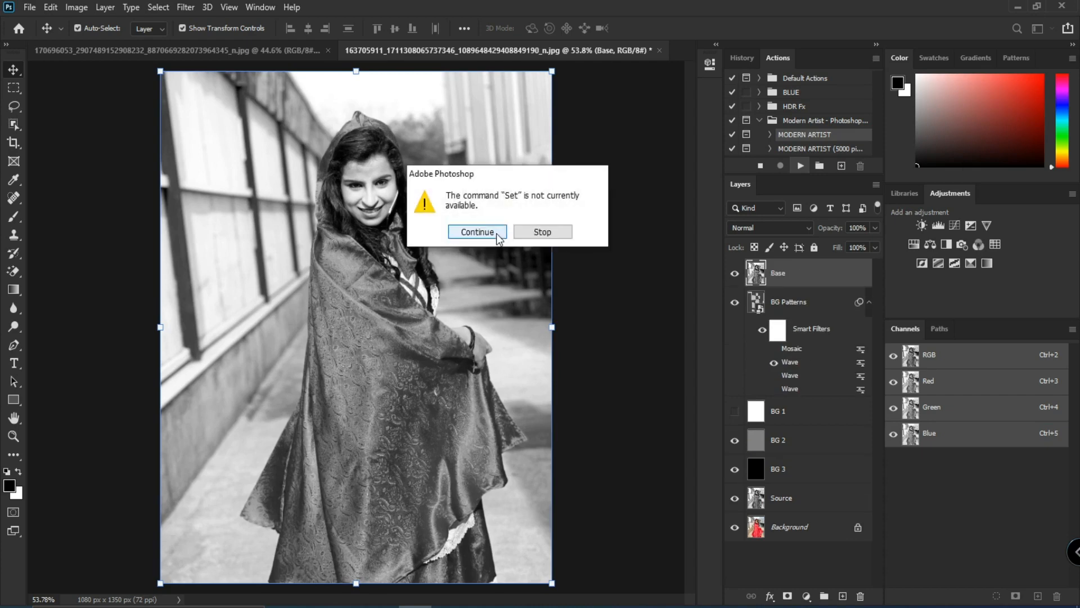
{"action": "left_click", "coordinate": [497, 239]}
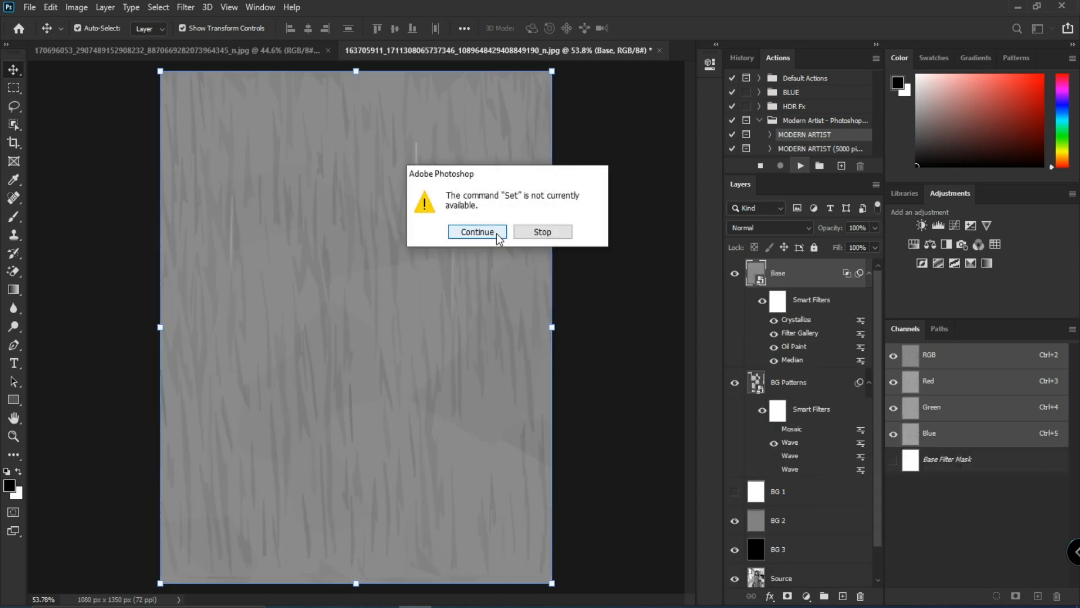
{"action": "left_click", "coordinate": [495, 233]}
{"action": "left_click", "coordinate": [496, 233]}
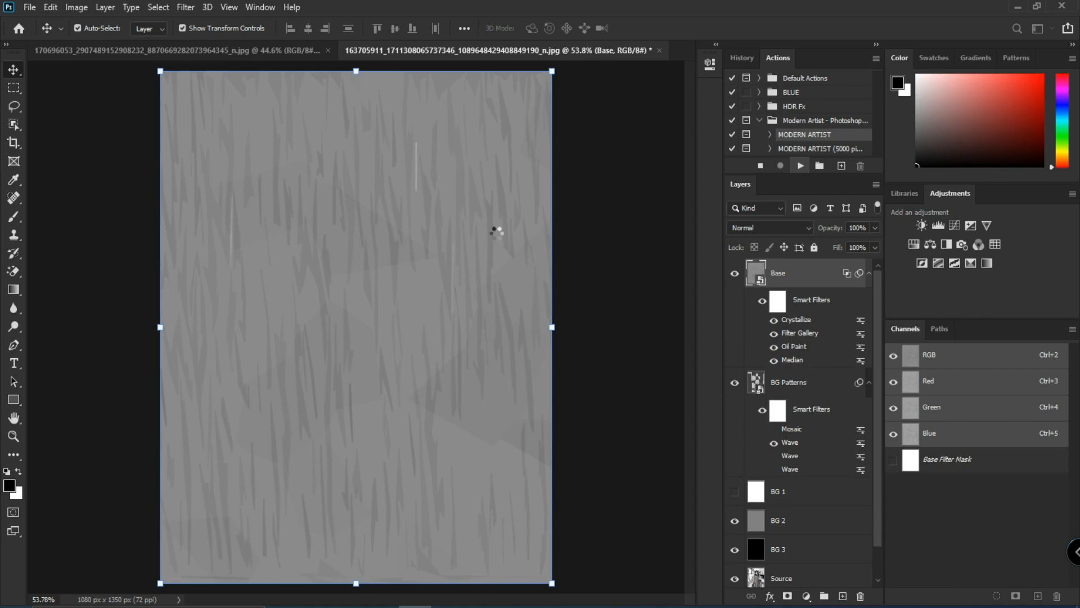
{"action": "left_click", "coordinate": [496, 234]}
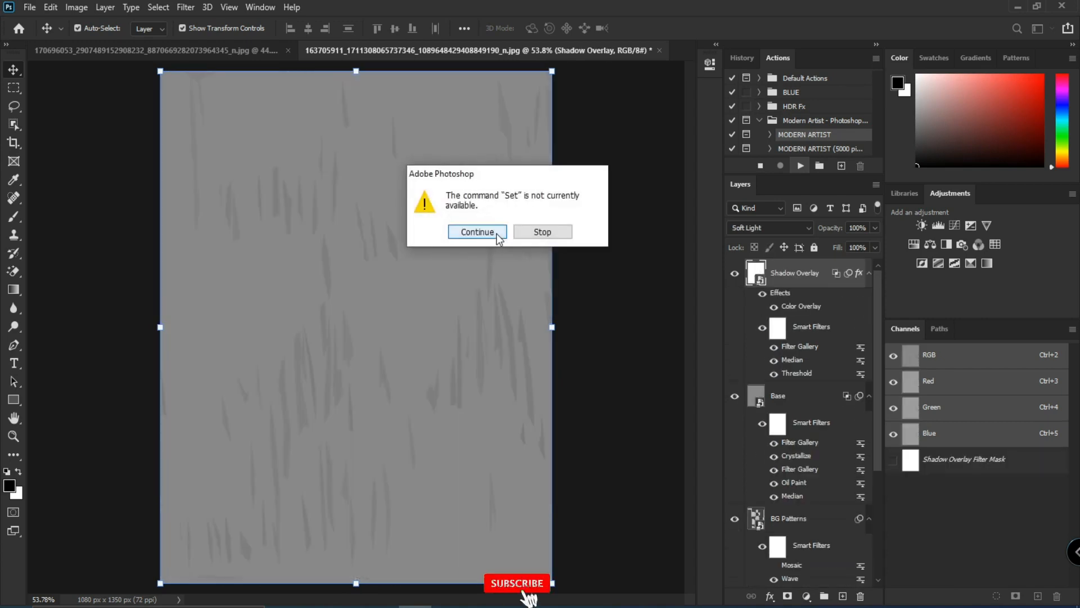
{"action": "left_click", "coordinate": [496, 234]}
{"action": "left_click", "coordinate": [497, 234]}
{"action": "left_click", "coordinate": [496, 234]}
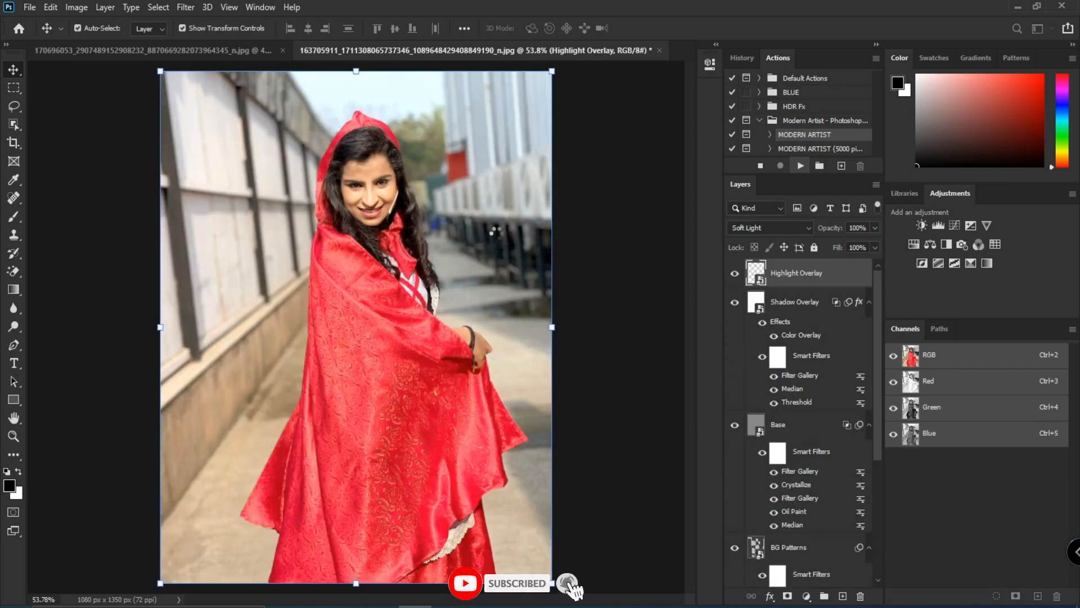
{"action": "left_click", "coordinate": [477, 232]}
{"action": "left_click", "coordinate": [477, 232]}
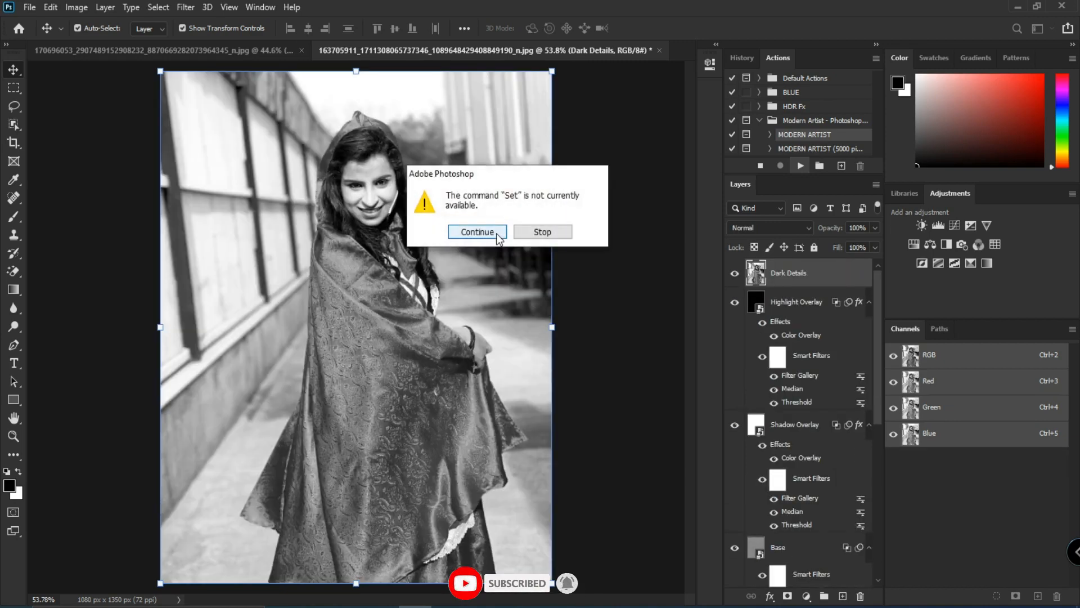
{"action": "left_click", "coordinate": [496, 234]}
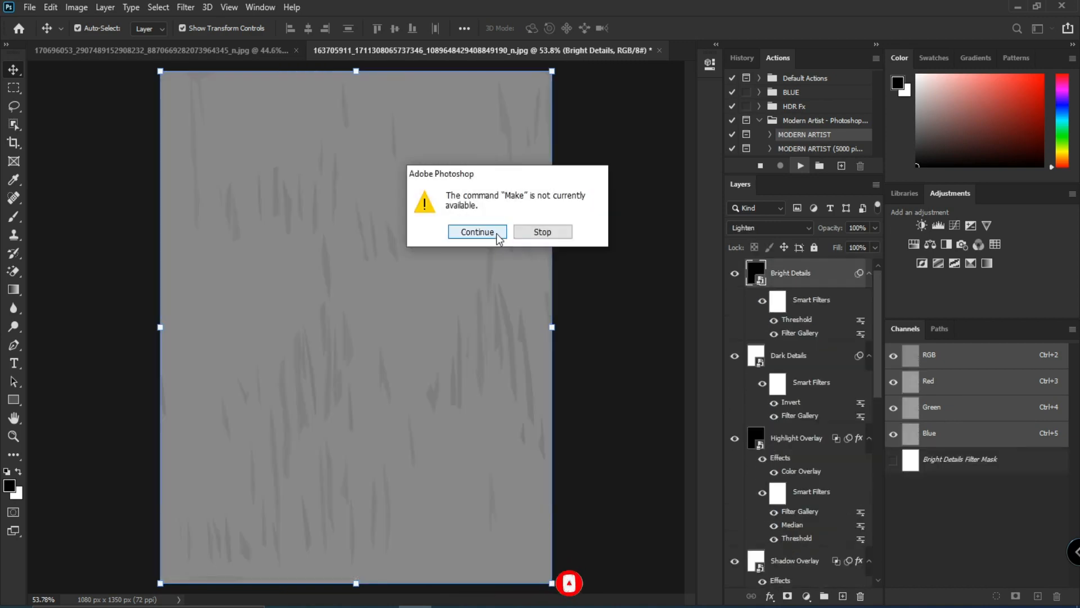
{"action": "left_click", "coordinate": [496, 234]}
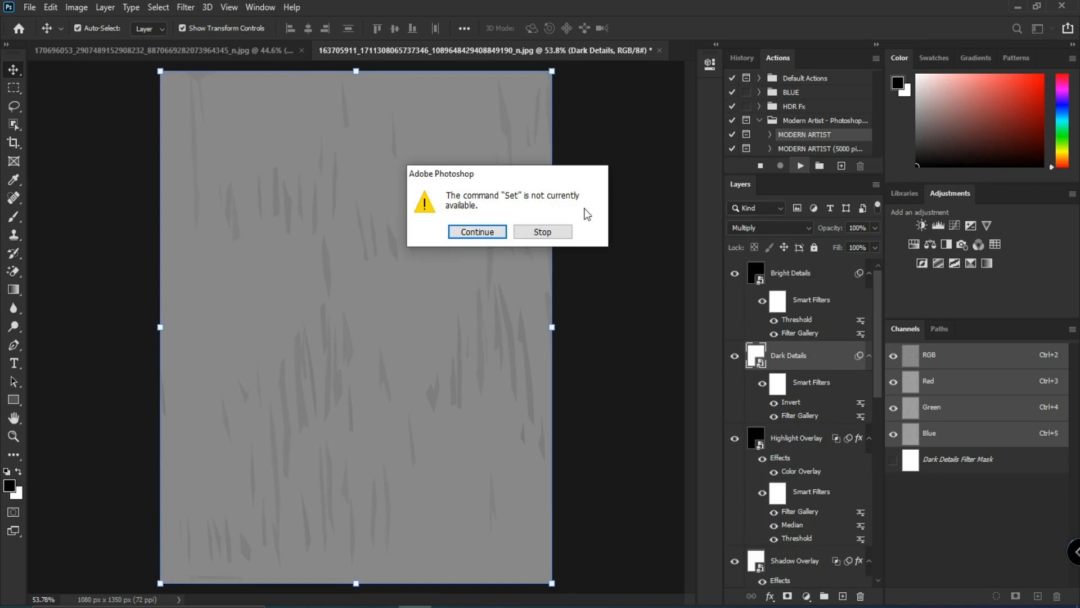
{"action": "left_click", "coordinate": [471, 235]}
{"action": "left_click", "coordinate": [471, 234]}
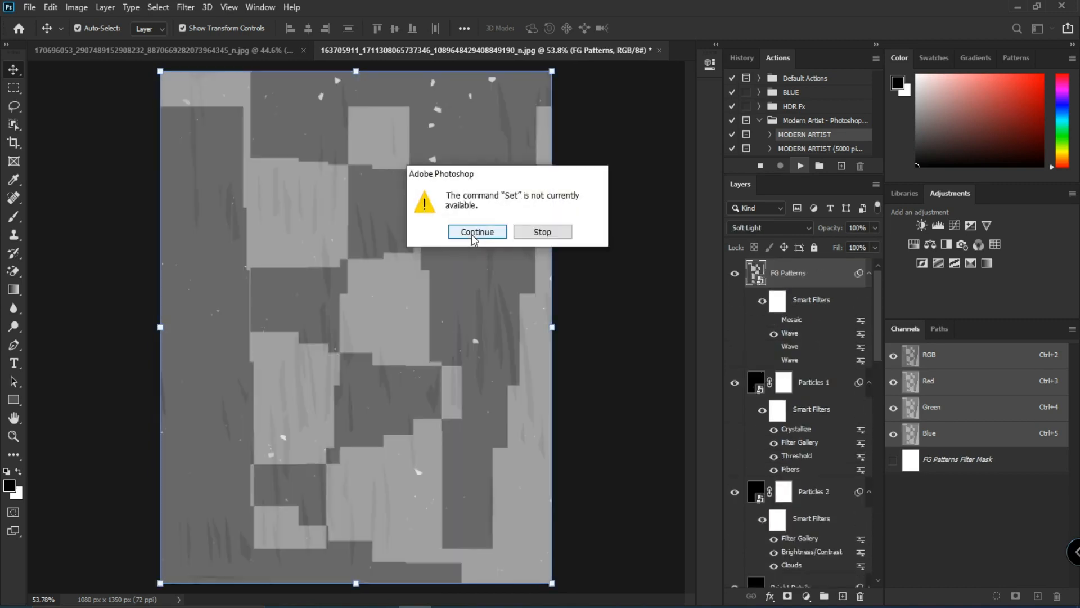
{"action": "left_click", "coordinate": [472, 234]}
{"action": "left_click", "coordinate": [472, 235]}
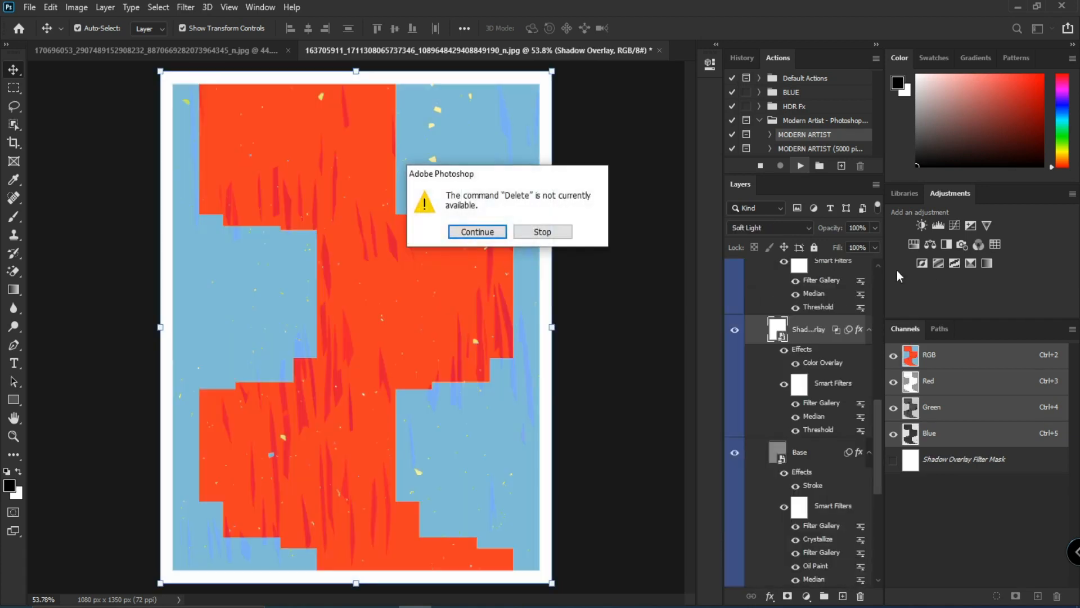
{"action": "left_click", "coordinate": [478, 231]}
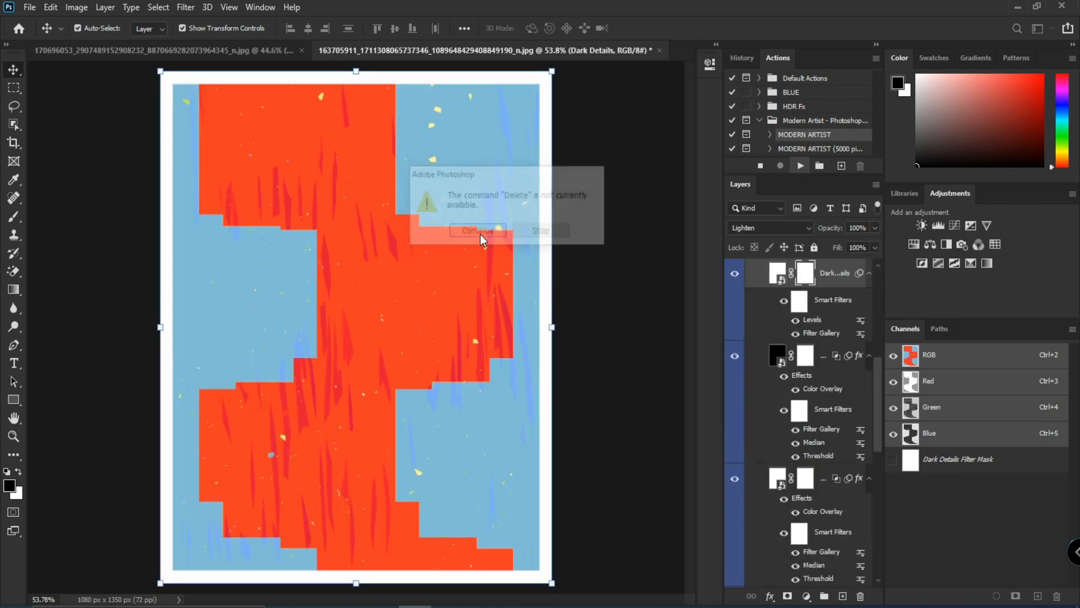
{"action": "key", "text": "Return"}
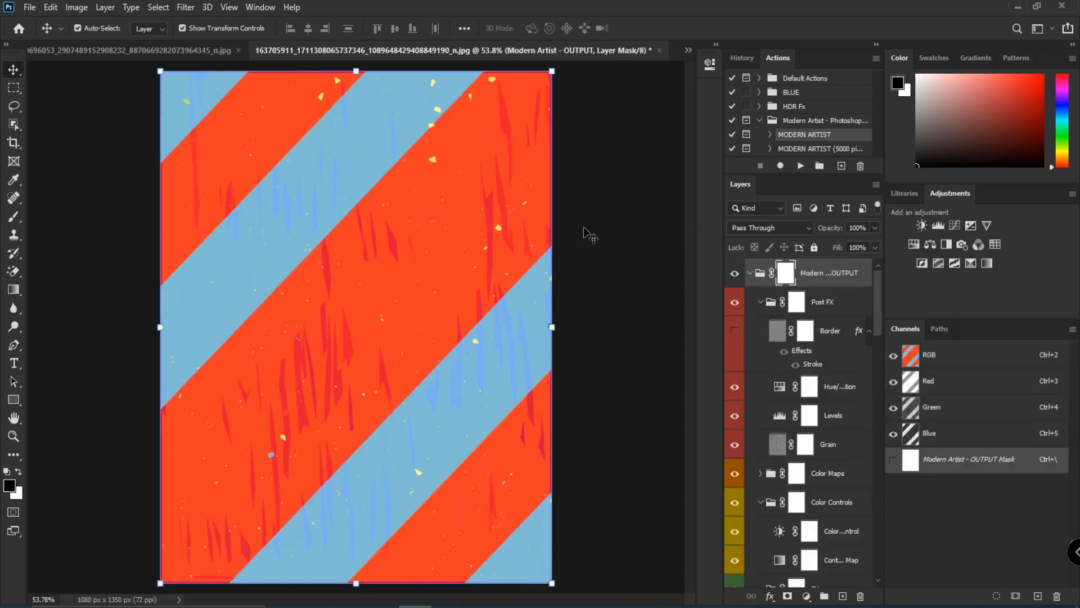
Collapse the Post FX, Color Controls, FX, Front and Back groups, and hide the Back and Front groups
{"action": "left_click", "coordinate": [761, 302]}
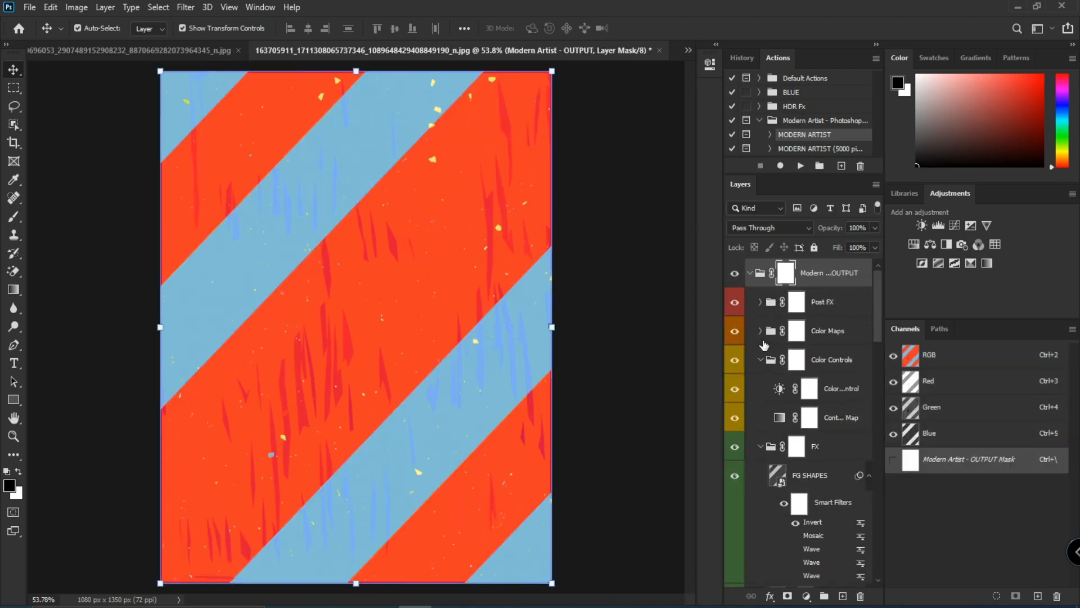
{"action": "left_click", "coordinate": [760, 360]}
{"action": "left_click", "coordinate": [761, 388]}
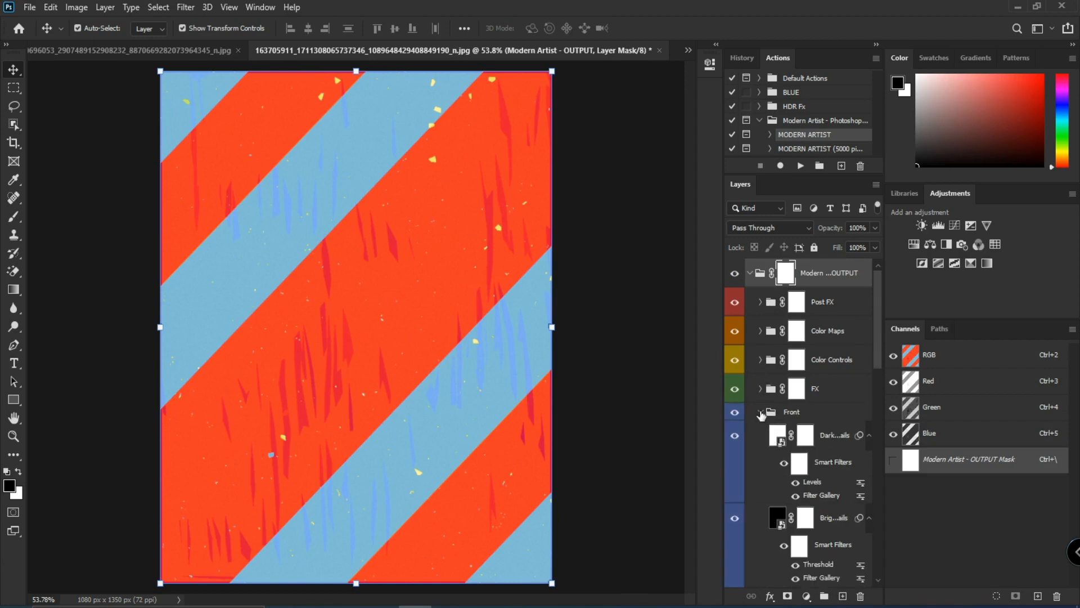
{"action": "left_click", "coordinate": [761, 414]}
{"action": "left_click", "coordinate": [761, 436]}
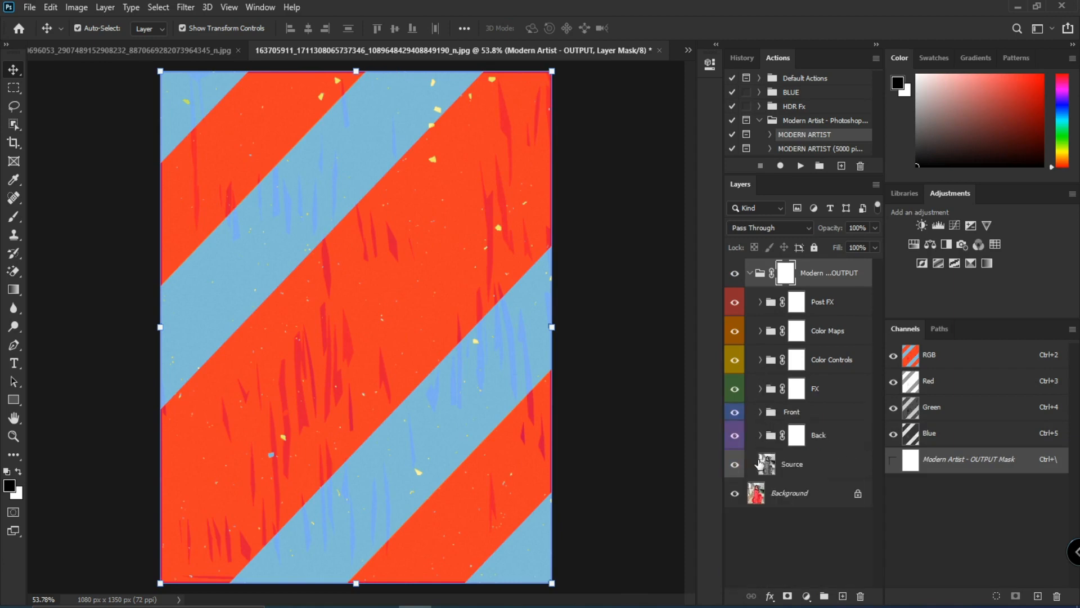
{"action": "left_click", "coordinate": [735, 436]}
{"action": "left_click", "coordinate": [735, 412]}
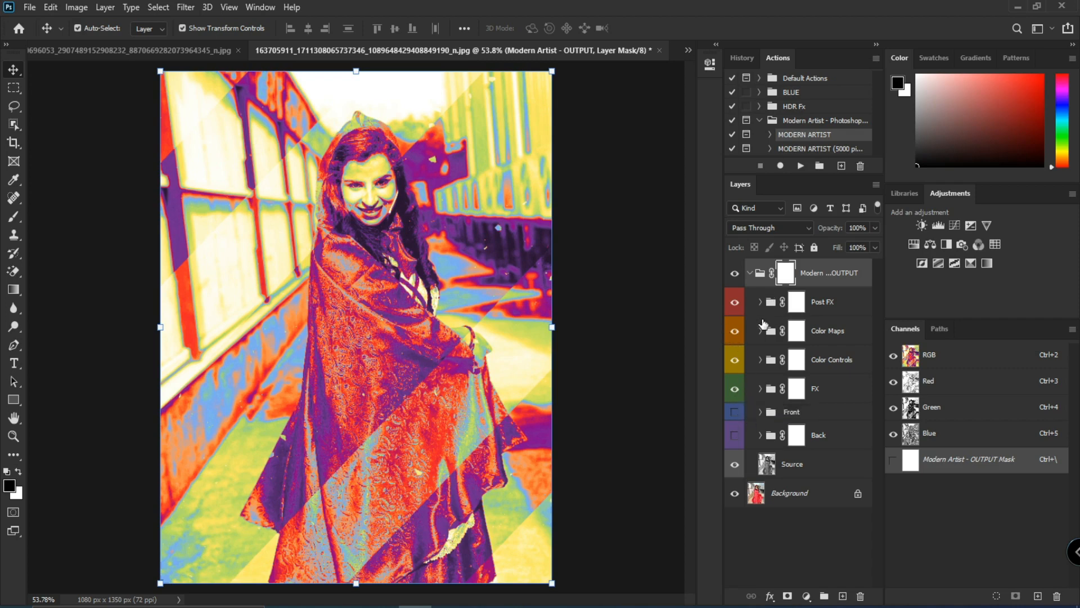
Make the Front group visible and set its blend mode to Overlay
{"action": "left_click", "coordinate": [800, 420]}
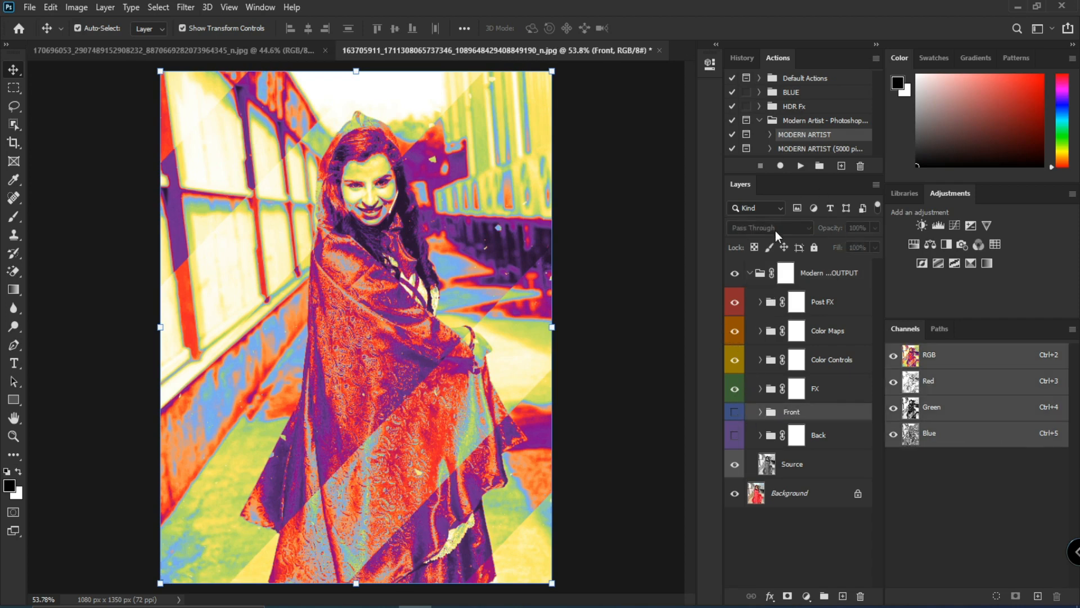
{"action": "left_click", "coordinate": [735, 412]}
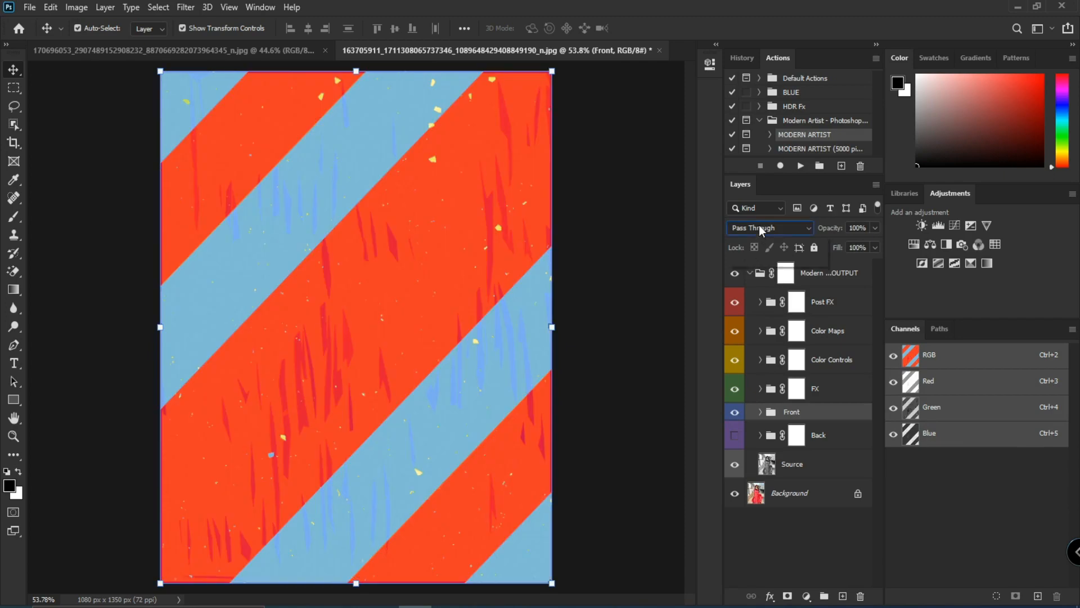
{"action": "left_click", "coordinate": [761, 229]}
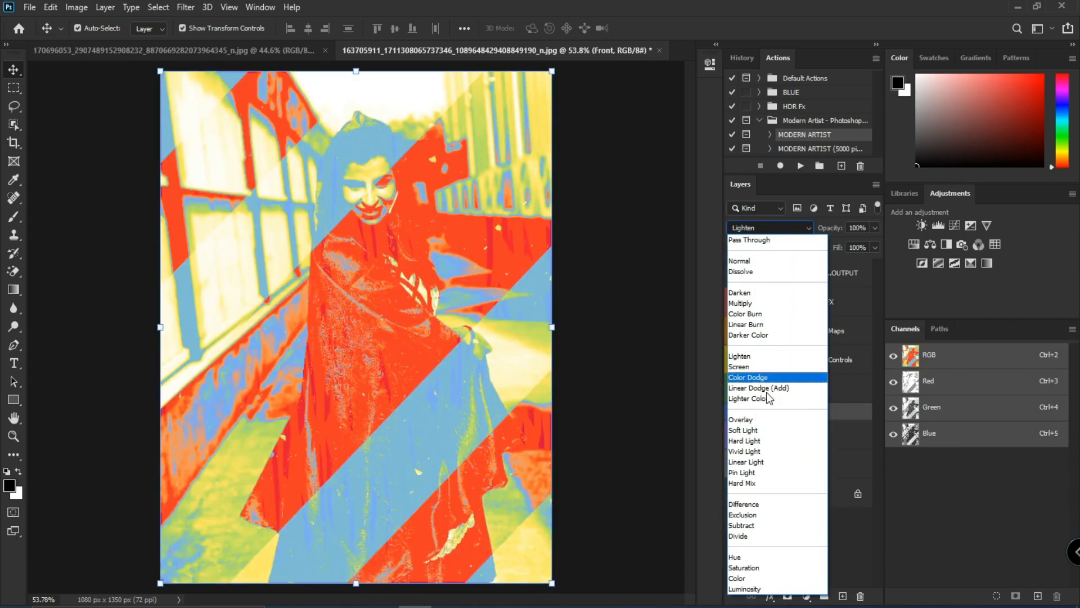
{"action": "left_click", "coordinate": [762, 419]}
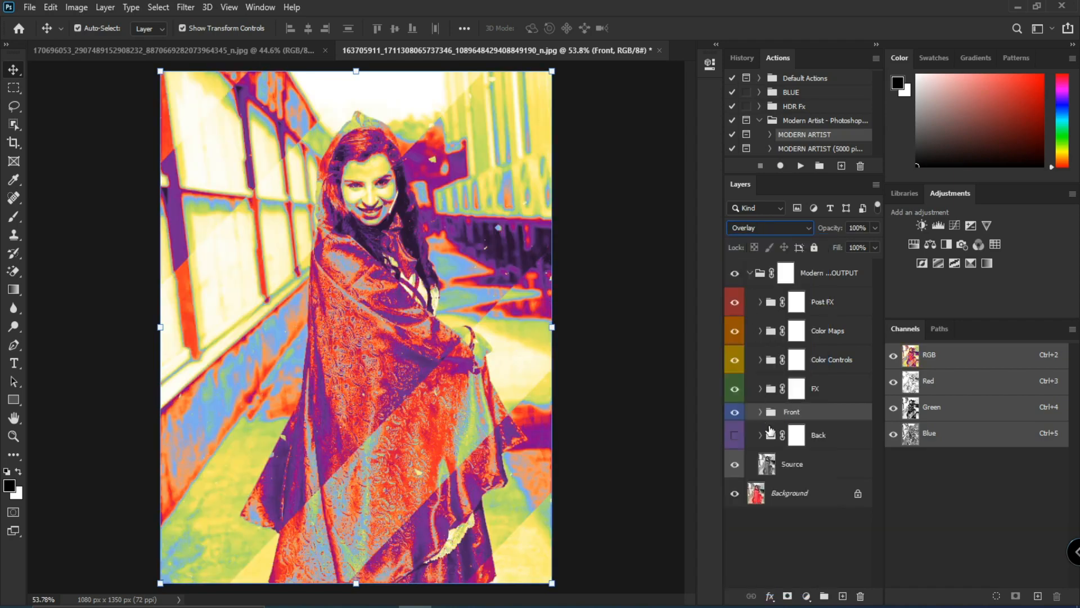
Make the Back group visible and set its blend mode to Overlay, leaving no layer selected
{"action": "left_click", "coordinate": [824, 439]}
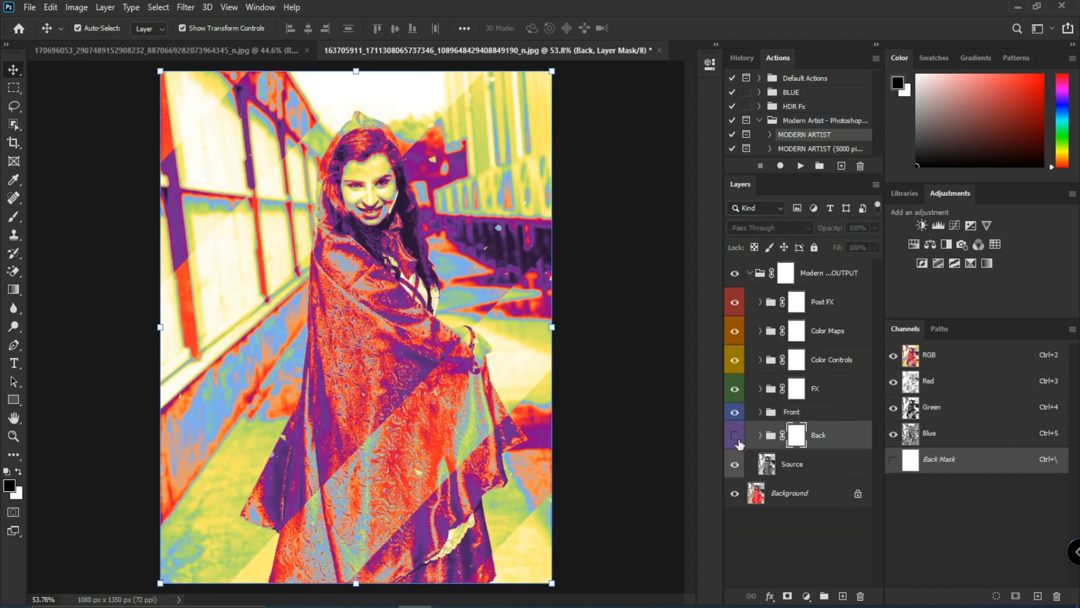
{"action": "left_click", "coordinate": [735, 436]}
{"action": "left_click", "coordinate": [763, 227]}
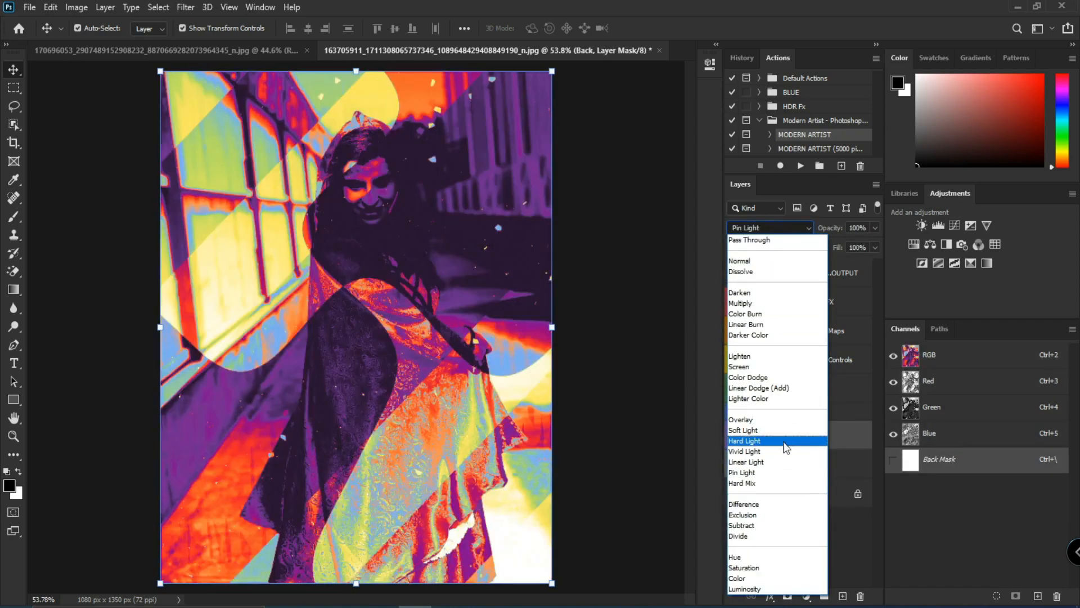
{"action": "left_click", "coordinate": [777, 420]}
{"action": "key", "text": "ctrl+2"}
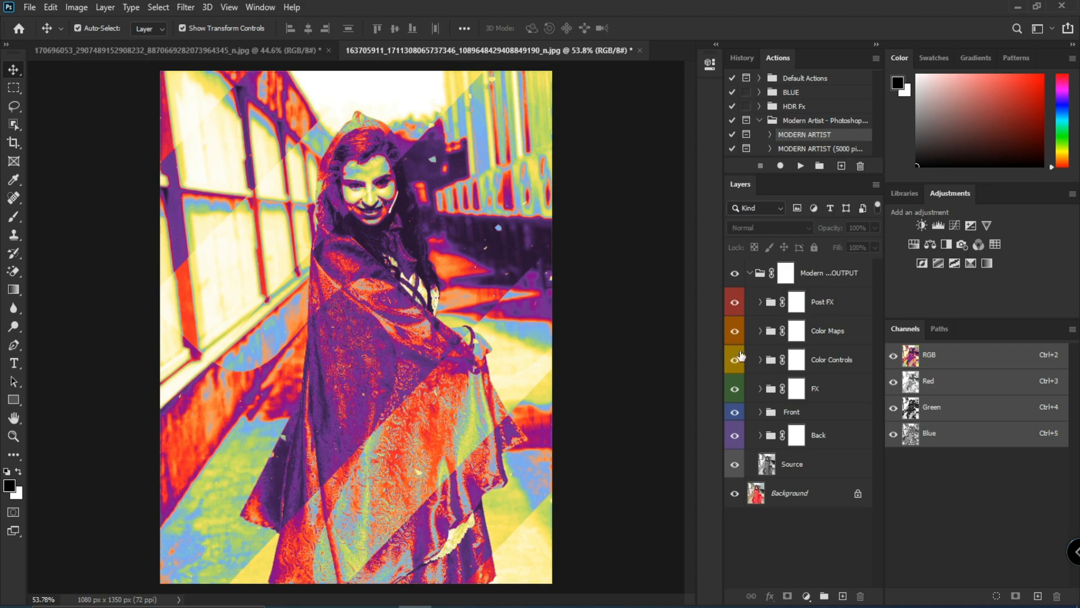
Expand the Color Maps group, hide Color Map 1, and try Color Maps 2, 5, 7 and 8 on the portrait
{"action": "left_click", "coordinate": [761, 332]}
{"action": "left_click", "coordinate": [736, 389]}
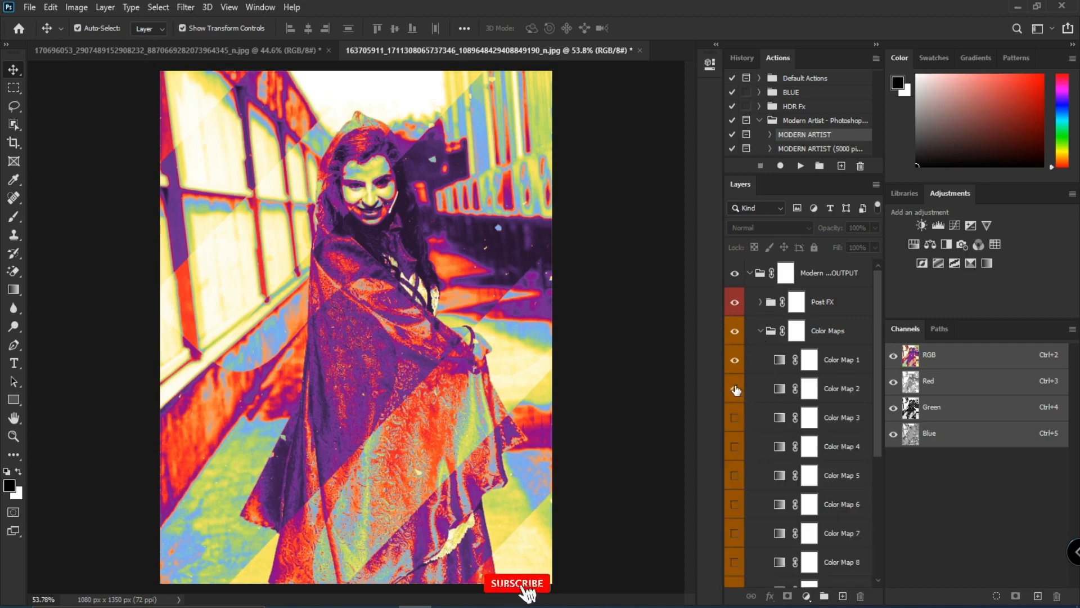
{"action": "left_click", "coordinate": [735, 362]}
{"action": "left_click", "coordinate": [733, 476]}
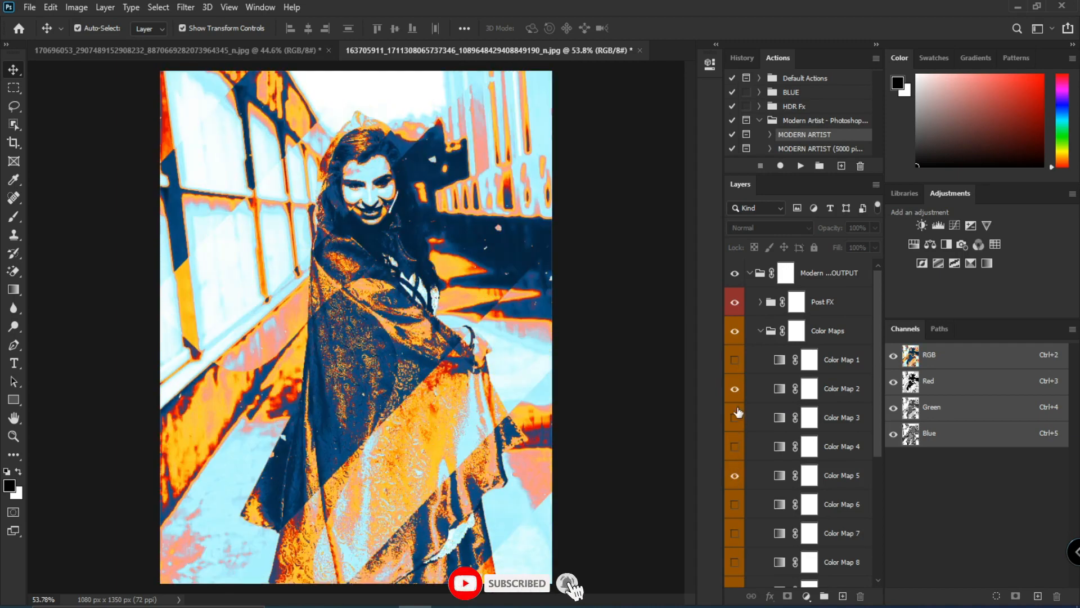
{"action": "left_click", "coordinate": [735, 389]}
{"action": "left_click", "coordinate": [735, 532]}
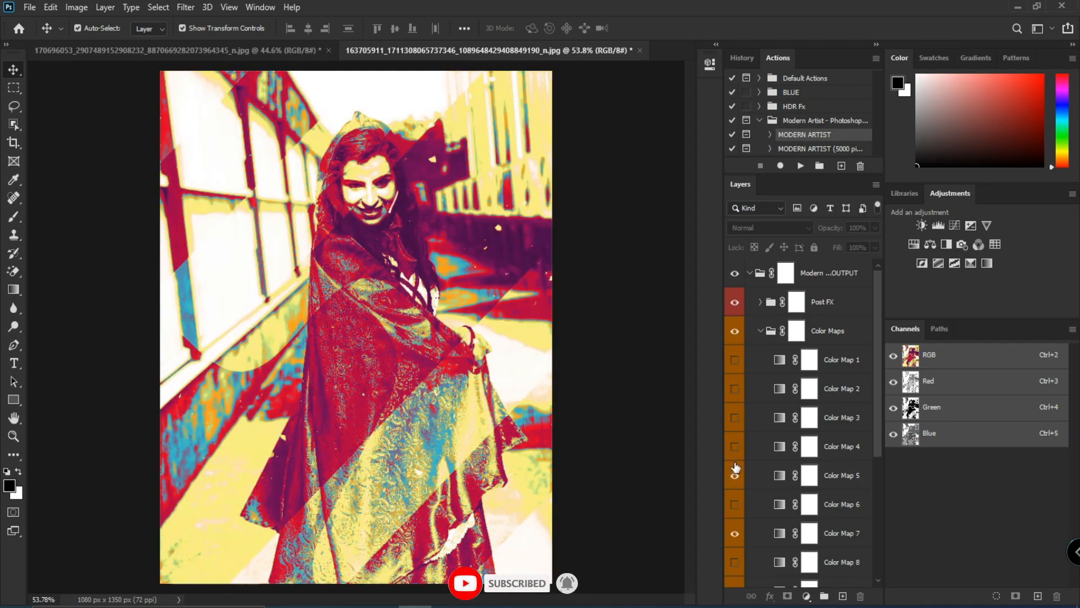
{"action": "left_click", "coordinate": [735, 476]}
{"action": "left_click", "coordinate": [734, 563]}
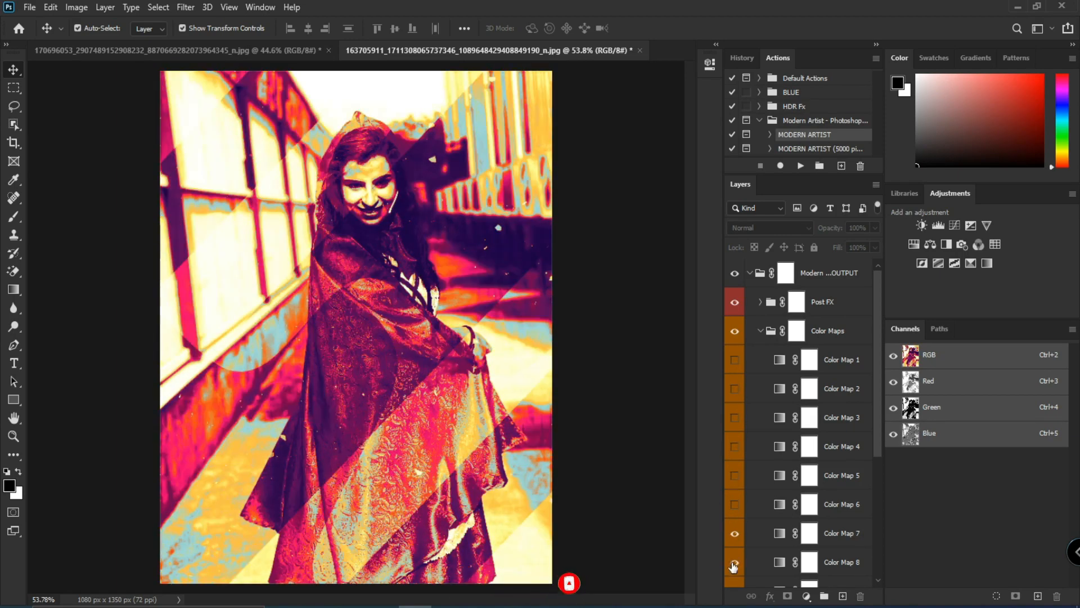
Leave only Color Map 9 visible among the color maps and collapse the Color Maps group
{"action": "left_click_drag", "start_coordinate": [877, 420], "coordinate": [871, 487]}
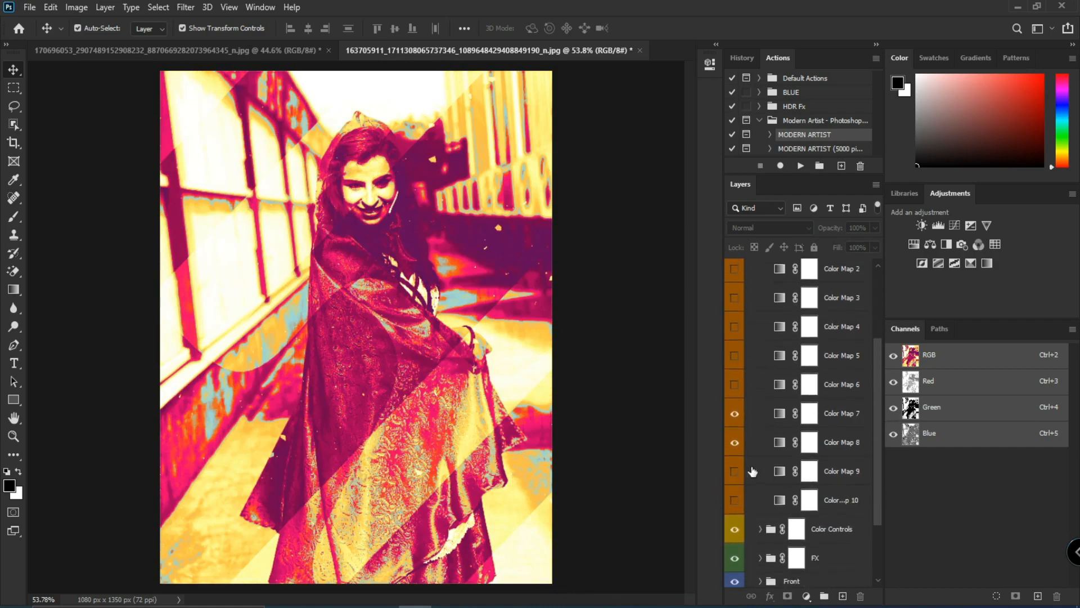
{"action": "left_click", "coordinate": [735, 442]}
{"action": "left_click", "coordinate": [734, 414]}
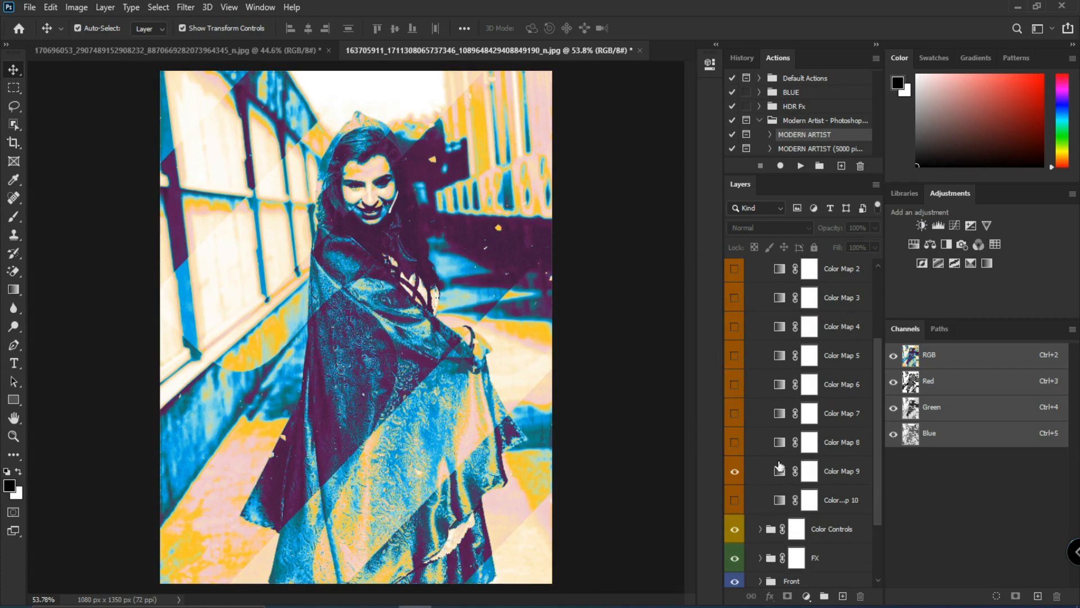
{"action": "left_click_drag", "start_coordinate": [880, 392], "coordinate": [856, 321]}
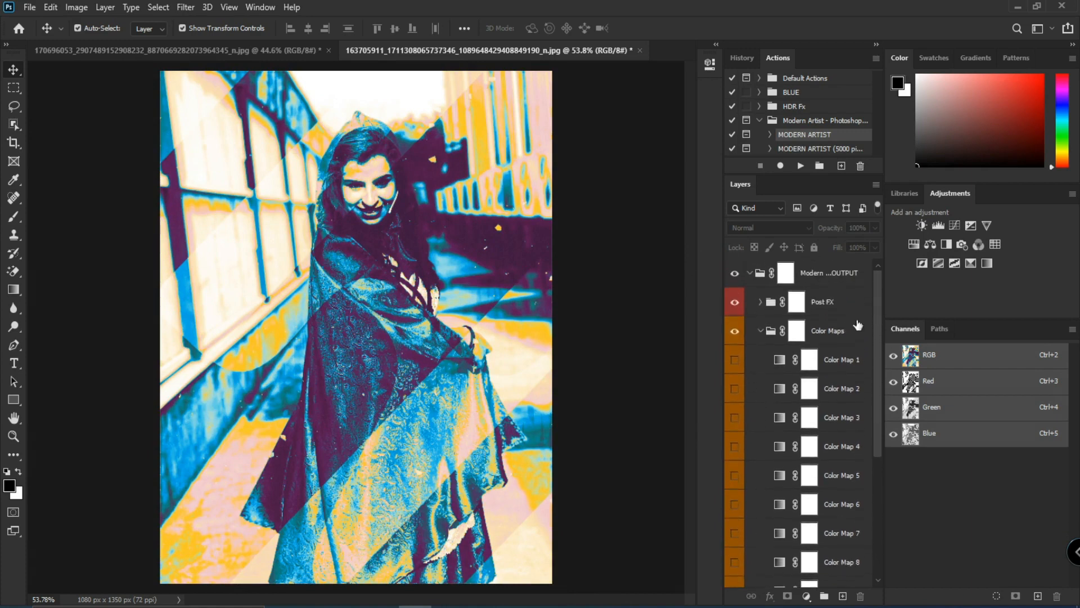
{"action": "left_click", "coordinate": [762, 331]}
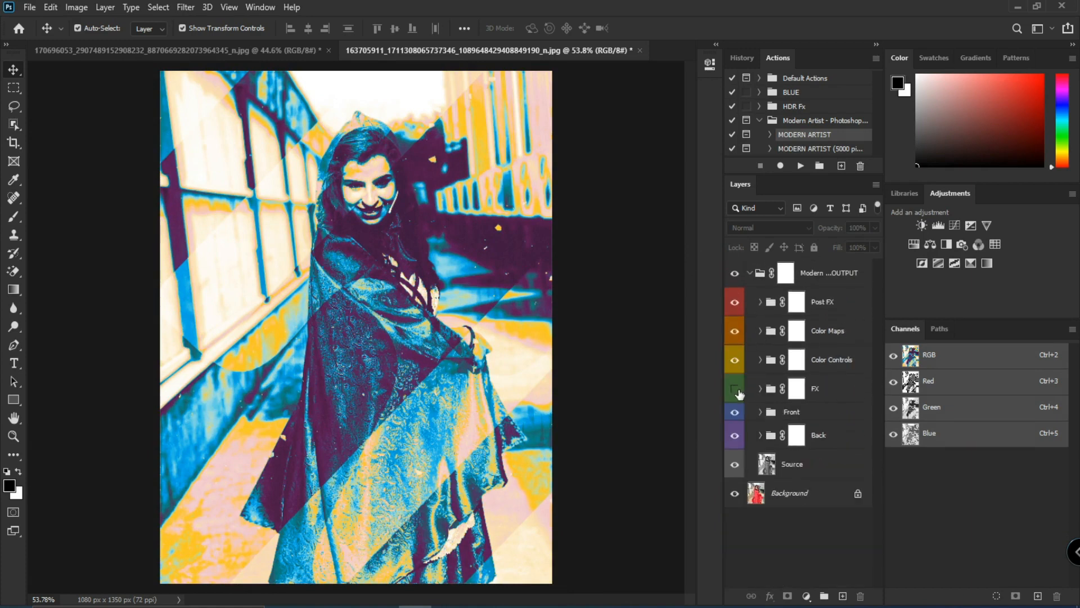
Compare the portrait with and without the FX, Back and Front groups, leaving all three visible
{"action": "left_click", "coordinate": [737, 390]}
{"action": "left_click", "coordinate": [734, 436]}
{"action": "left_click", "coordinate": [736, 436]}
{"action": "left_click", "coordinate": [734, 412]}
{"action": "left_click", "coordinate": [734, 413]}
Show the Border layer in the Post FX group, scale it to 102.65% for a thinner white frame, and collapse the group
{"action": "left_click", "coordinate": [760, 304]}
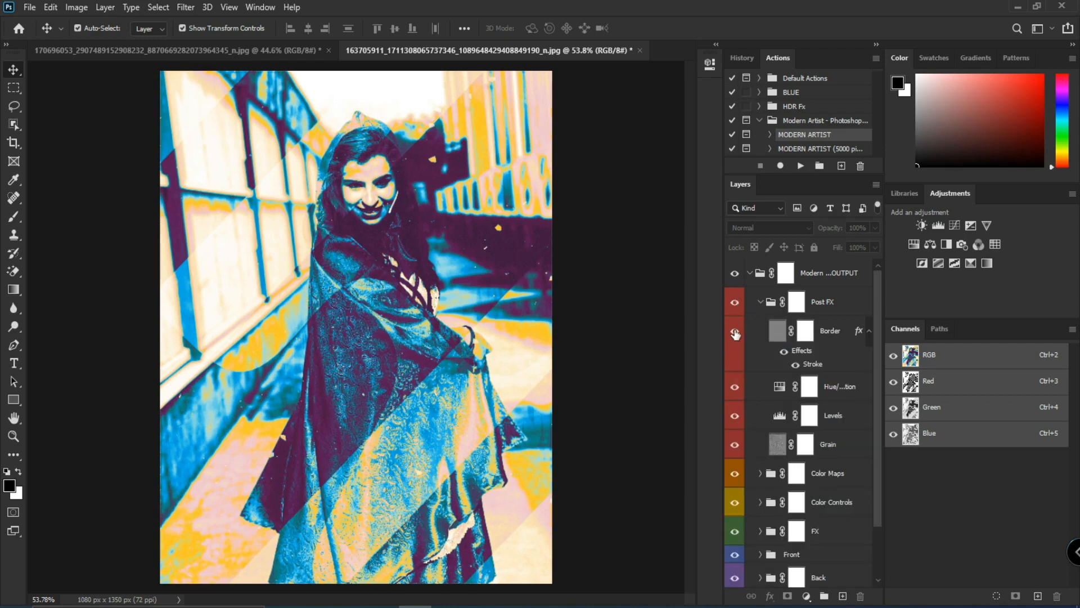
{"action": "left_click", "coordinate": [734, 330]}
{"action": "left_click", "coordinate": [548, 188]}
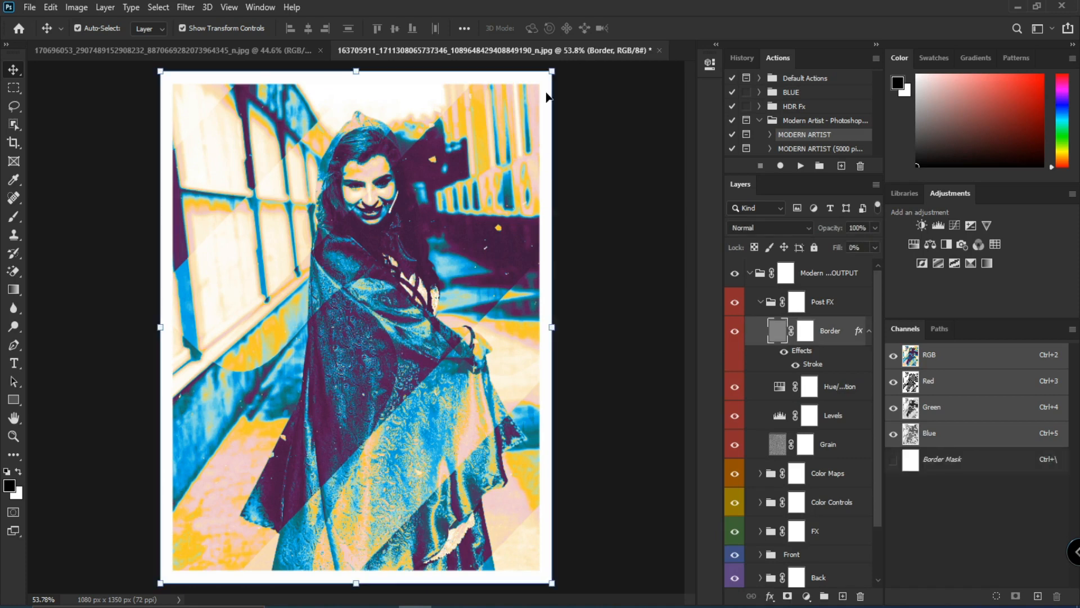
{"action": "mouse_move", "coordinate": [552, 72]}
{"action": "left_mouse_down"}
{"action": "mouse_move", "coordinate": [566, 54]}
{"action": "mouse_move", "coordinate": [557, 65]}
{"action": "left_mouse_up"}
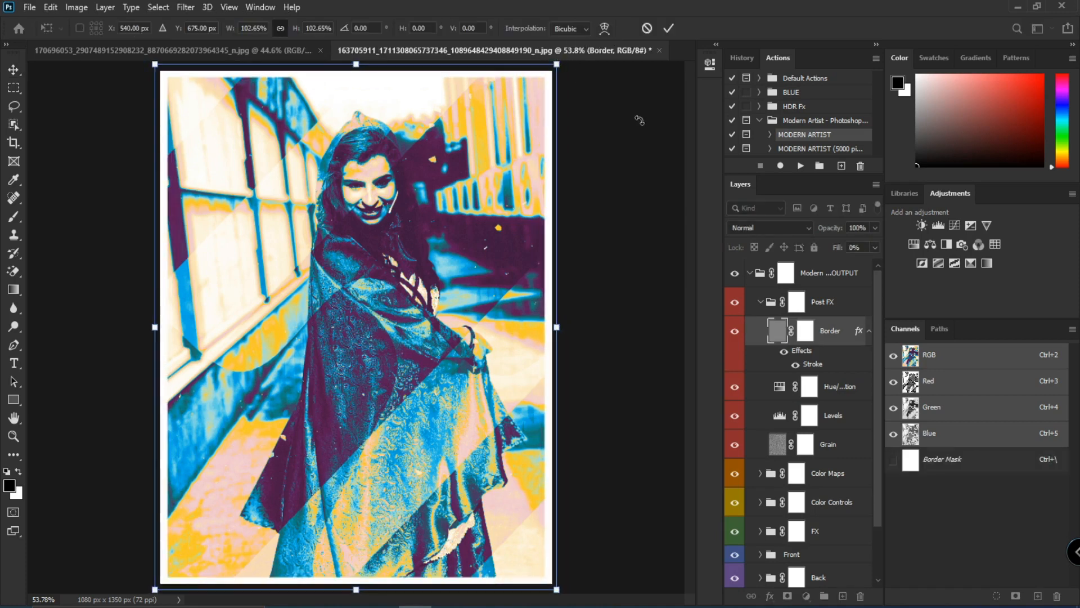
{"action": "left_click", "coordinate": [668, 28]}
{"action": "left_click", "coordinate": [634, 229]}
{"action": "left_click", "coordinate": [763, 303]}
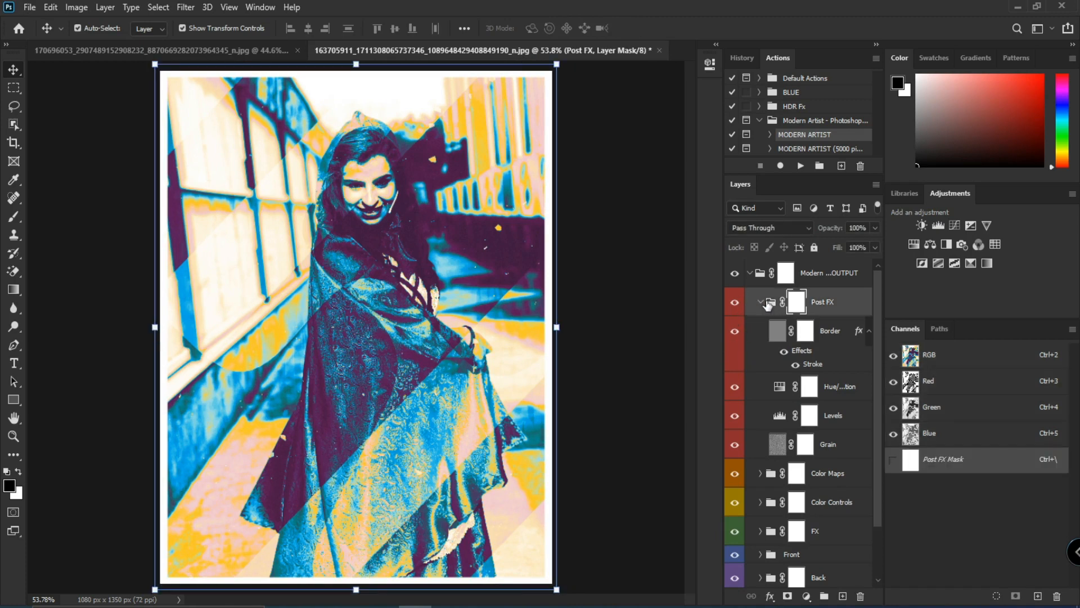
{"action": "left_click", "coordinate": [761, 302]}
Set the Color Control adjustment in the Color Controls group to brightness 6 and contrast 5, check the Contrast Map, and collapse the group
{"action": "left_click", "coordinate": [760, 332]}
{"action": "left_click", "coordinate": [761, 332]}
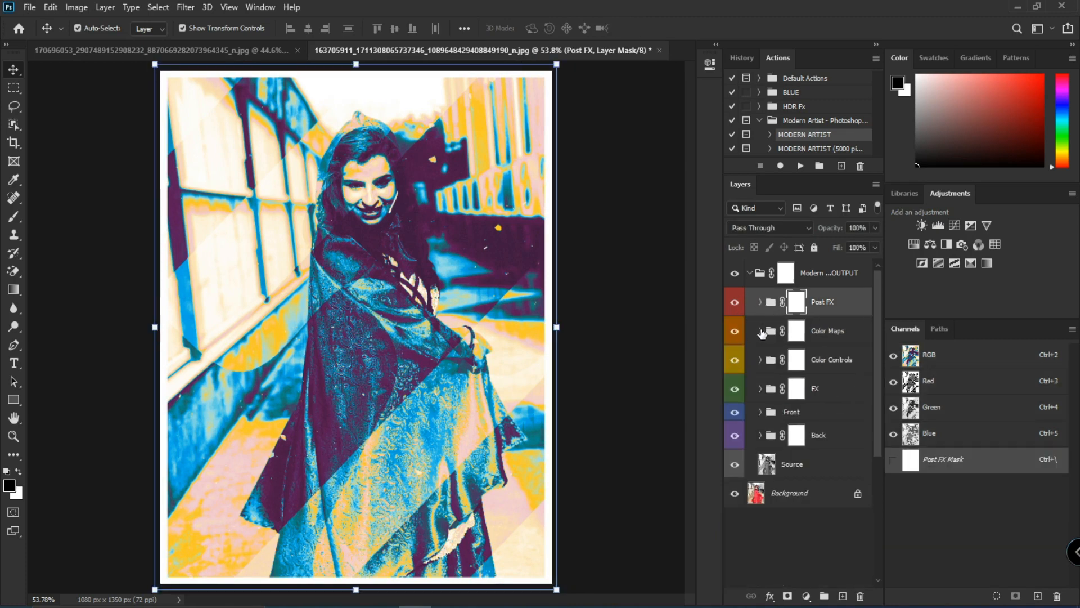
{"action": "left_click", "coordinate": [762, 363]}
{"action": "double_click", "coordinate": [780, 388]}
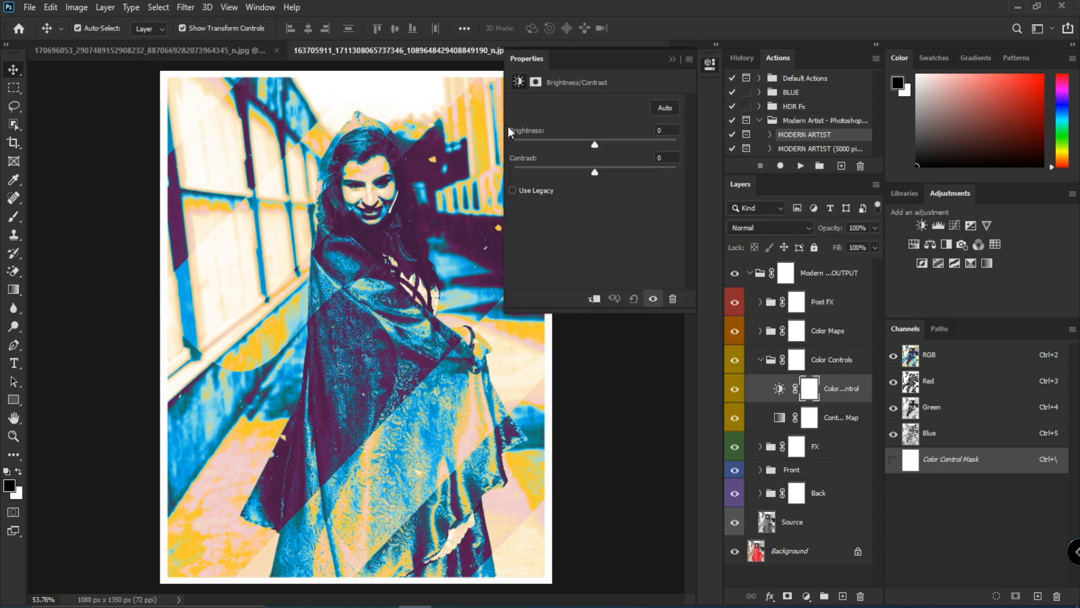
{"action": "mouse_move", "coordinate": [585, 144]}
{"action": "left_mouse_down"}
{"action": "mouse_move", "coordinate": [631, 137]}
{"action": "mouse_move", "coordinate": [579, 130]}
{"action": "mouse_move", "coordinate": [599, 136]}
{"action": "left_mouse_up"}
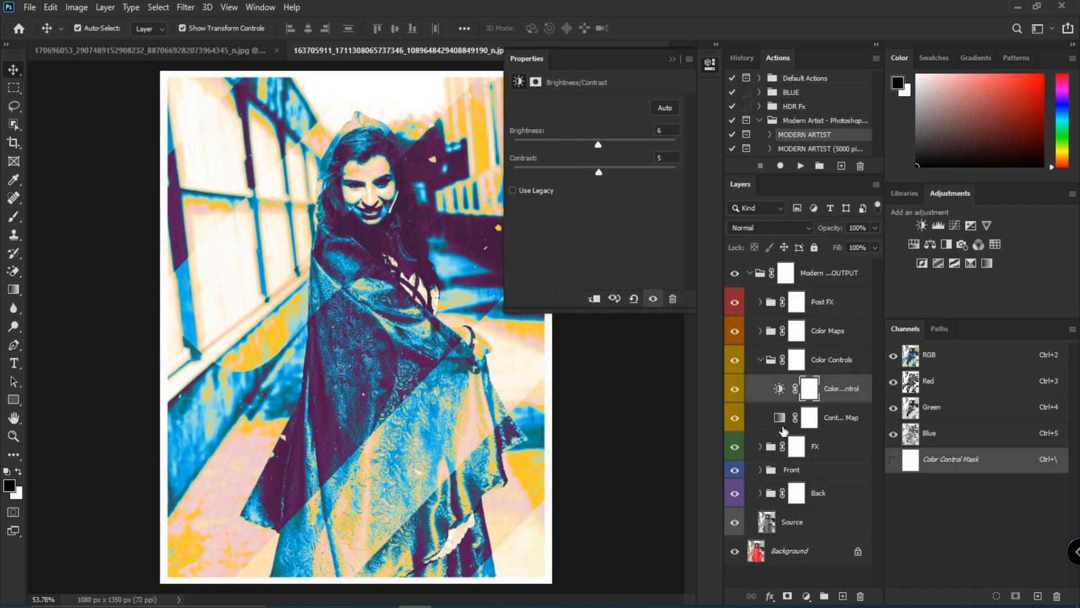
{"action": "left_click", "coordinate": [782, 425]}
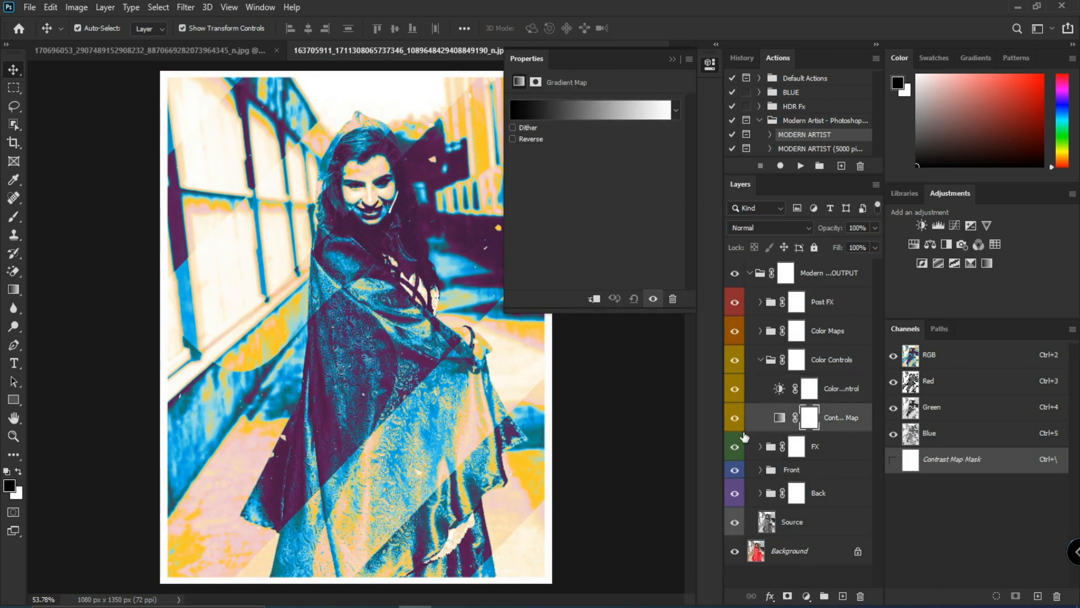
{"action": "left_click", "coordinate": [761, 360]}
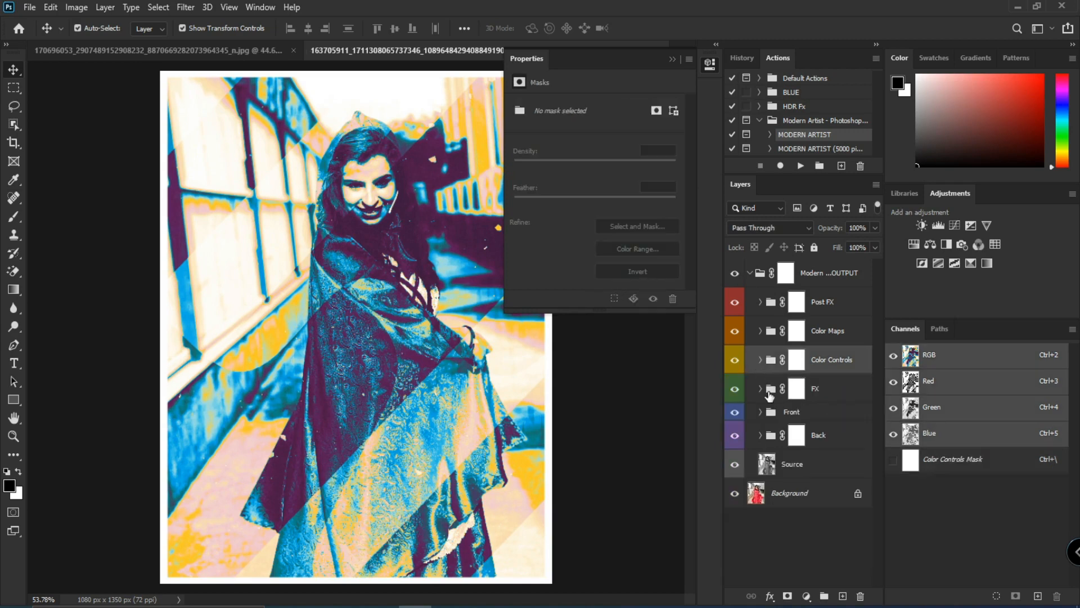
Examine the smart-filter layers in the FX group, compare the portrait with and without the group, and collapse it again
{"action": "left_click", "coordinate": [760, 388]}
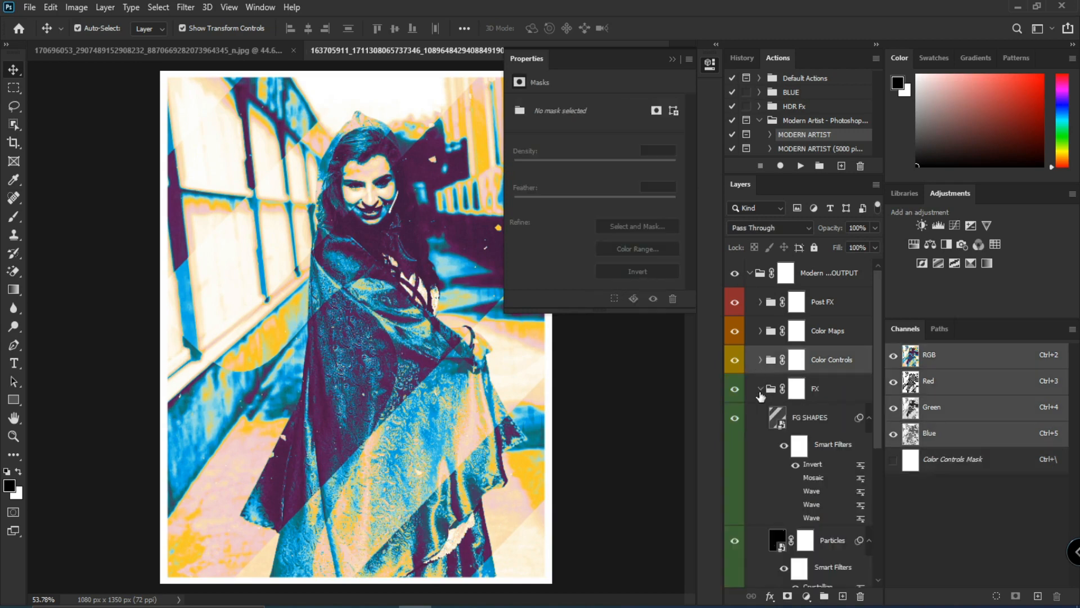
{"action": "left_click", "coordinate": [671, 58]}
{"action": "scroll", "coordinate": [819, 420], "scroll_direction": "down", "scroll_amount": 5}
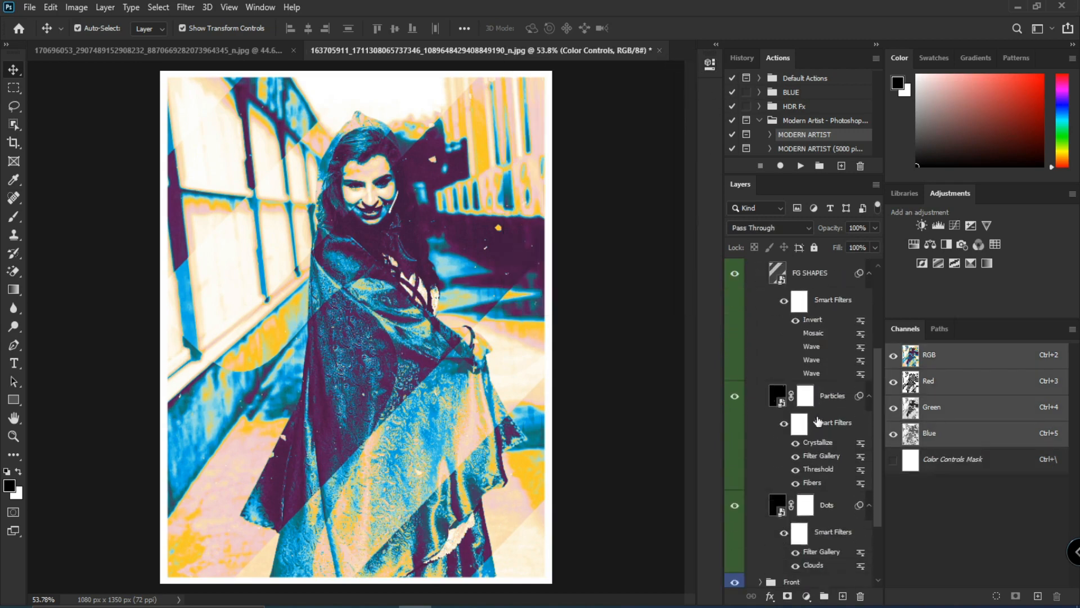
{"action": "scroll", "coordinate": [818, 421], "scroll_direction": "down", "scroll_amount": 3}
{"action": "scroll", "coordinate": [768, 454], "scroll_direction": "up", "scroll_amount": 8}
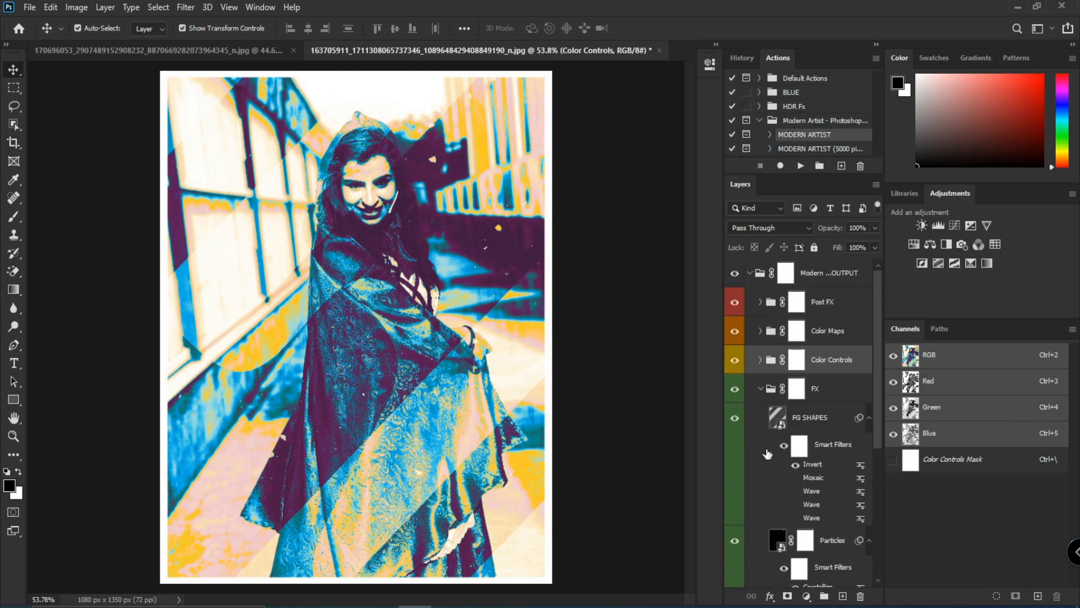
{"action": "left_click", "coordinate": [735, 389]}
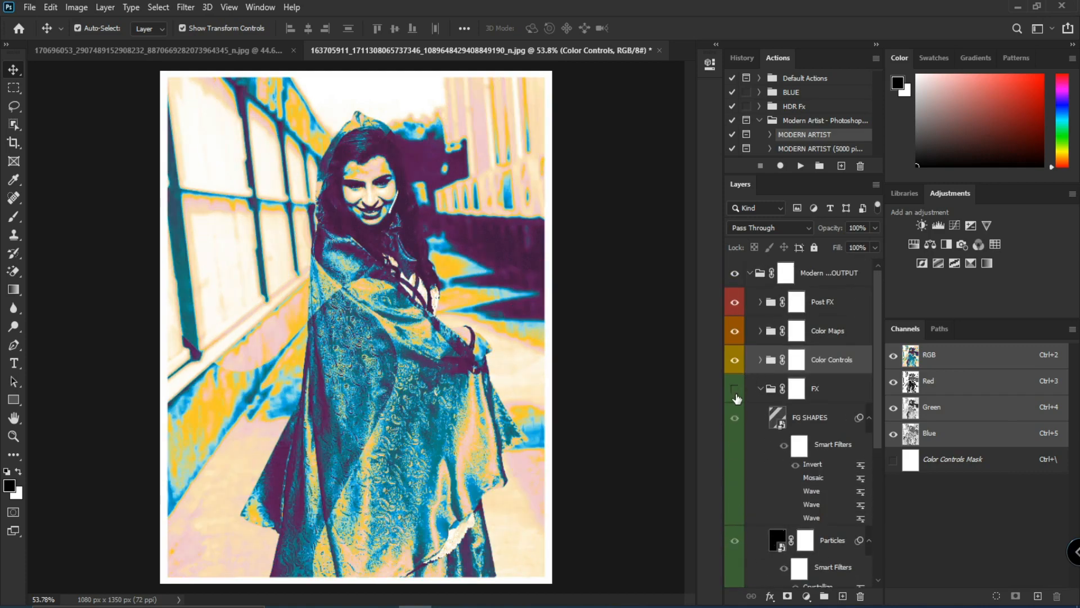
{"action": "left_click", "coordinate": [736, 389]}
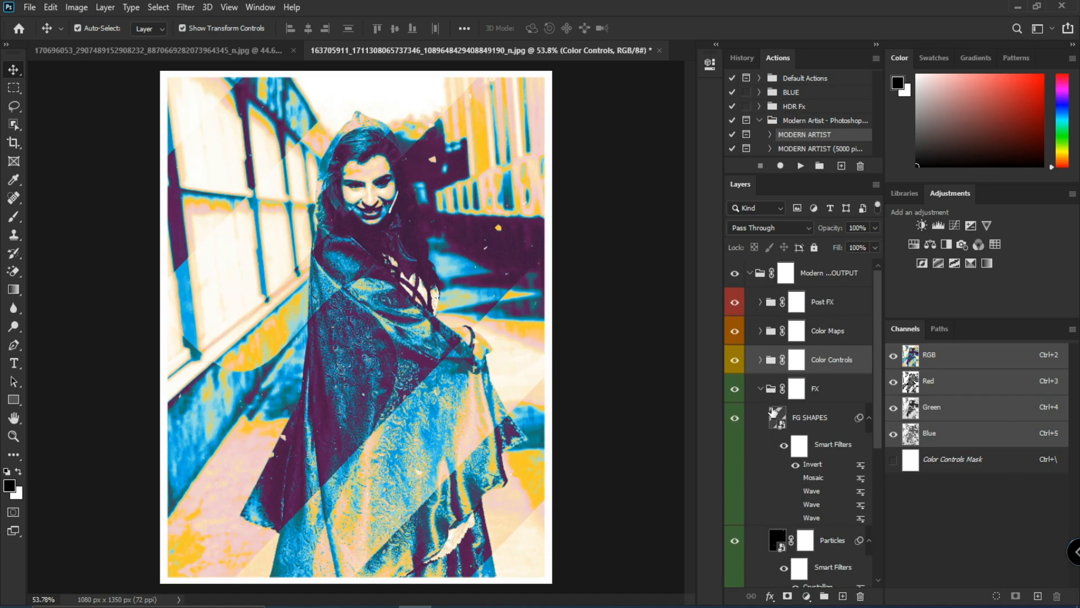
{"action": "left_click", "coordinate": [768, 389]}
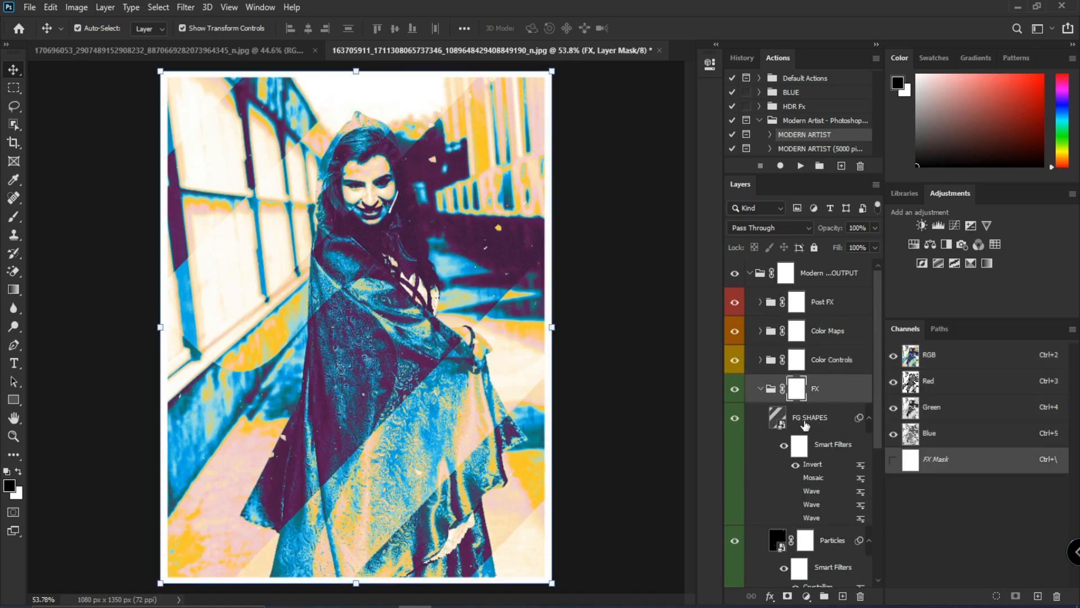
{"action": "left_click", "coordinate": [771, 392]}
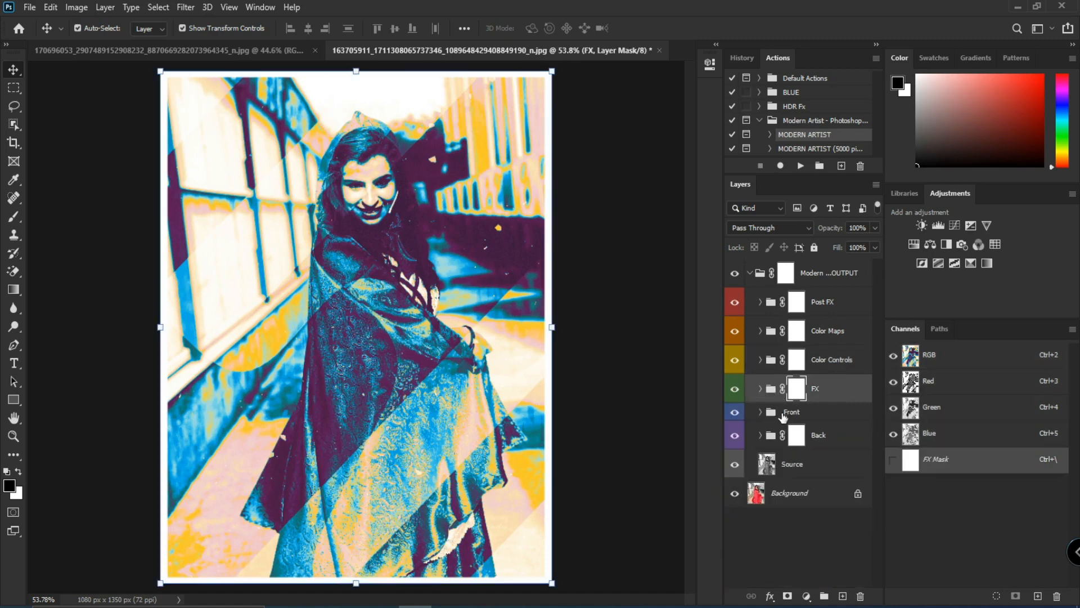
Compare the portrait with and without the Source layer, and before and after the whole Modern Artist - OUTPUT group
{"action": "left_click", "coordinate": [799, 463]}
{"action": "left_click", "coordinate": [734, 474]}
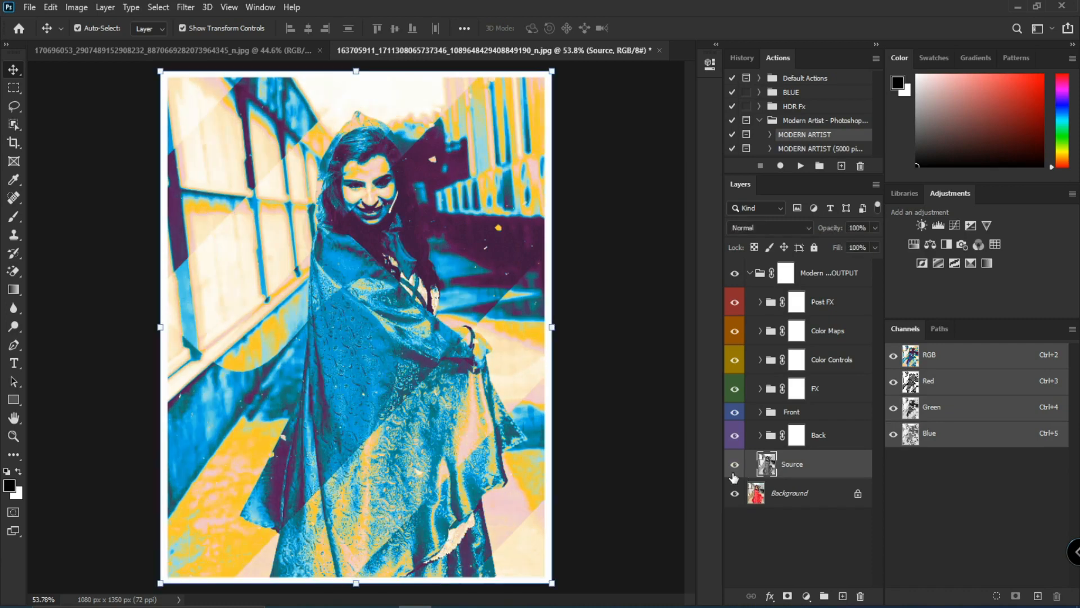
{"action": "left_click", "coordinate": [734, 474]}
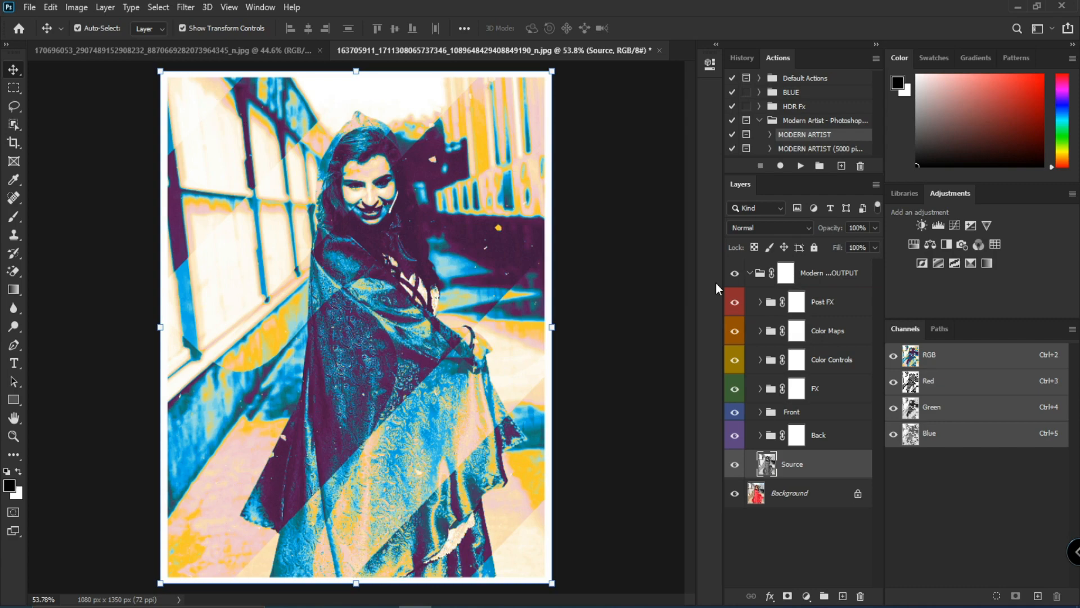
{"action": "left_click", "coordinate": [734, 276]}
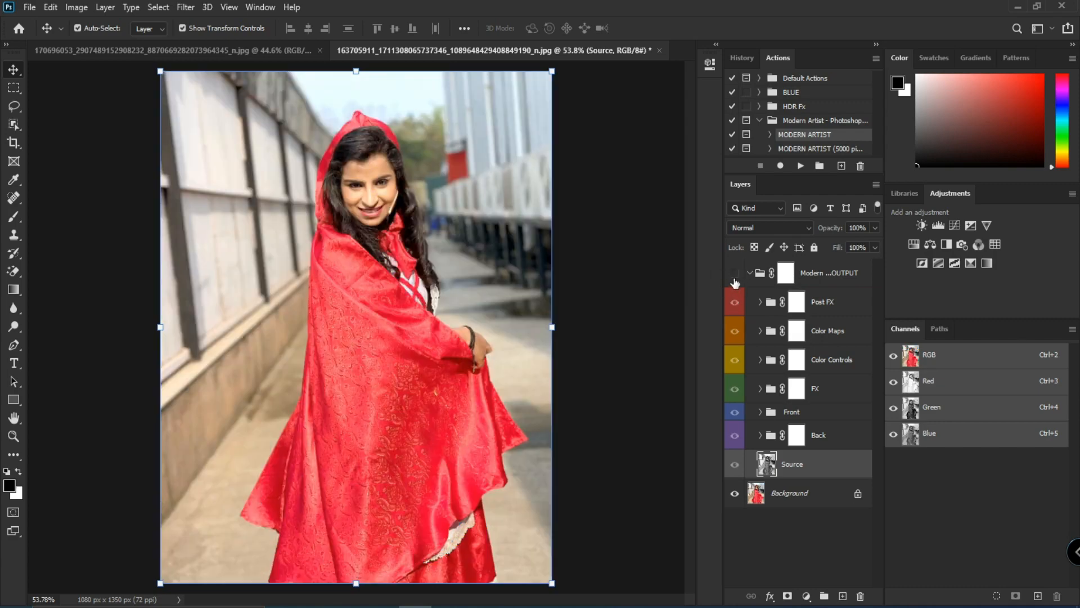
{"action": "left_click", "coordinate": [735, 275]}
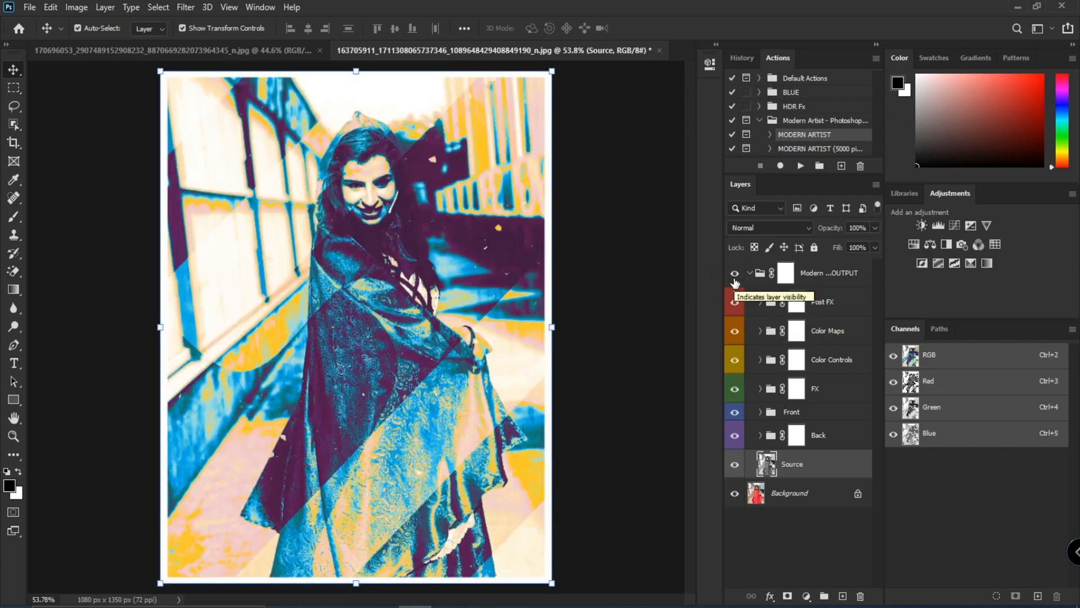
Show Color Map 1 in the Color Maps group, briefly preview Color Map 2, and keep only Color Map 1 visible
{"action": "left_click", "coordinate": [759, 331]}
{"action": "left_click", "coordinate": [734, 360]}
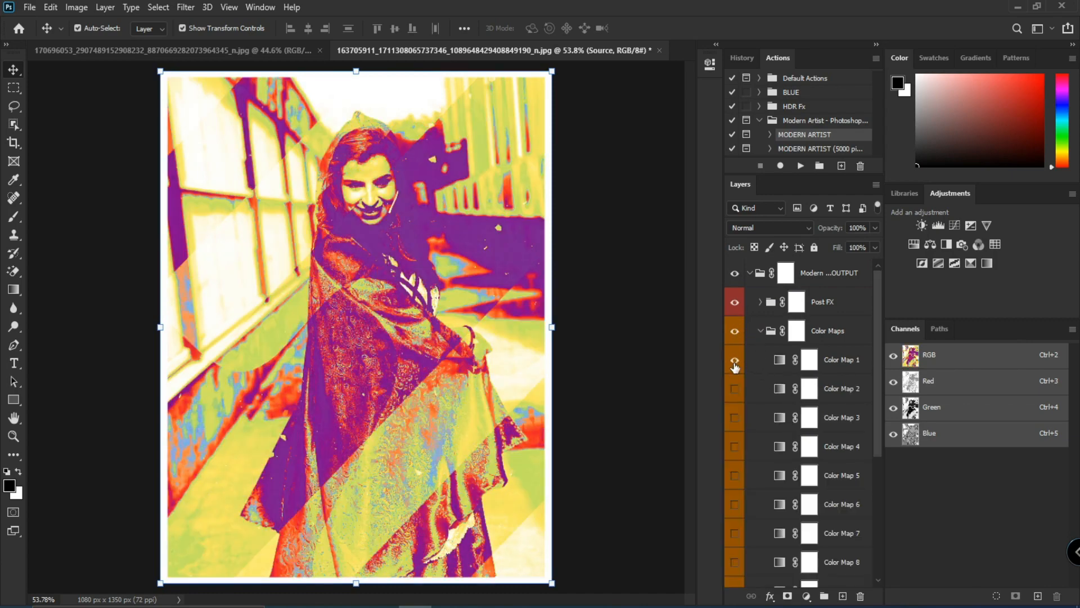
{"action": "left_click", "coordinate": [736, 388]}
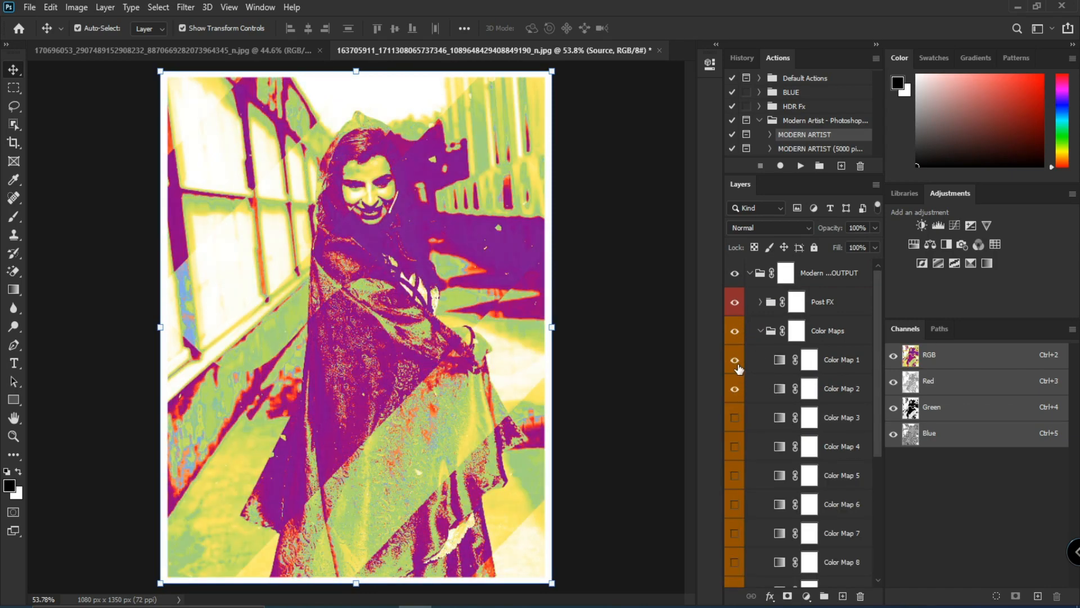
{"action": "left_click", "coordinate": [737, 364]}
{"action": "left_click", "coordinate": [735, 389]}
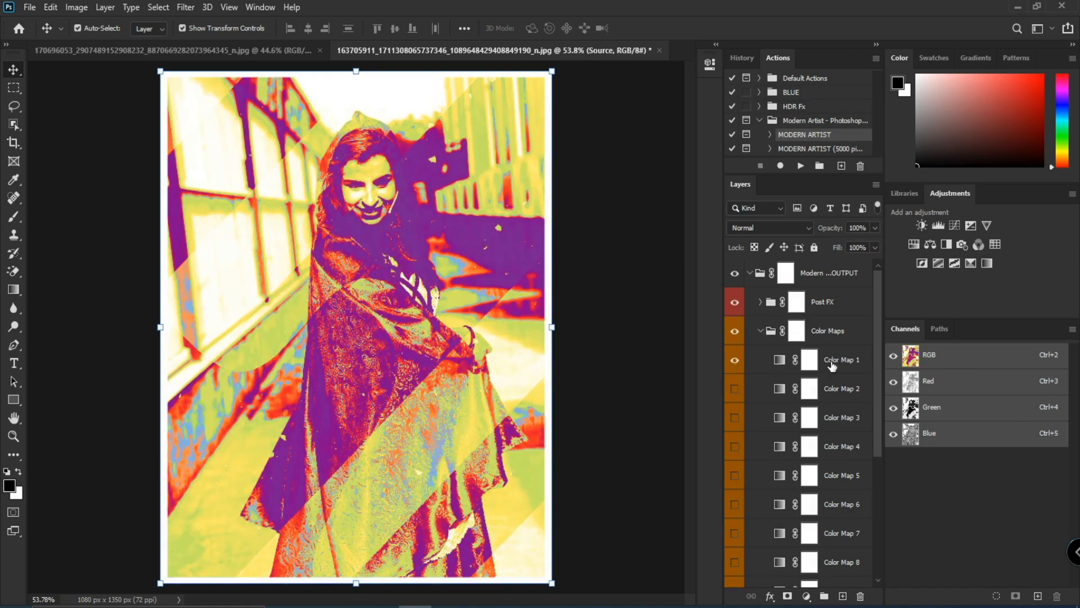
Reduce the Color Map 1 layer's opacity to 63% and collapse the Color Maps group
{"action": "left_click", "coordinate": [809, 359]}
{"action": "left_click", "coordinate": [874, 228]}
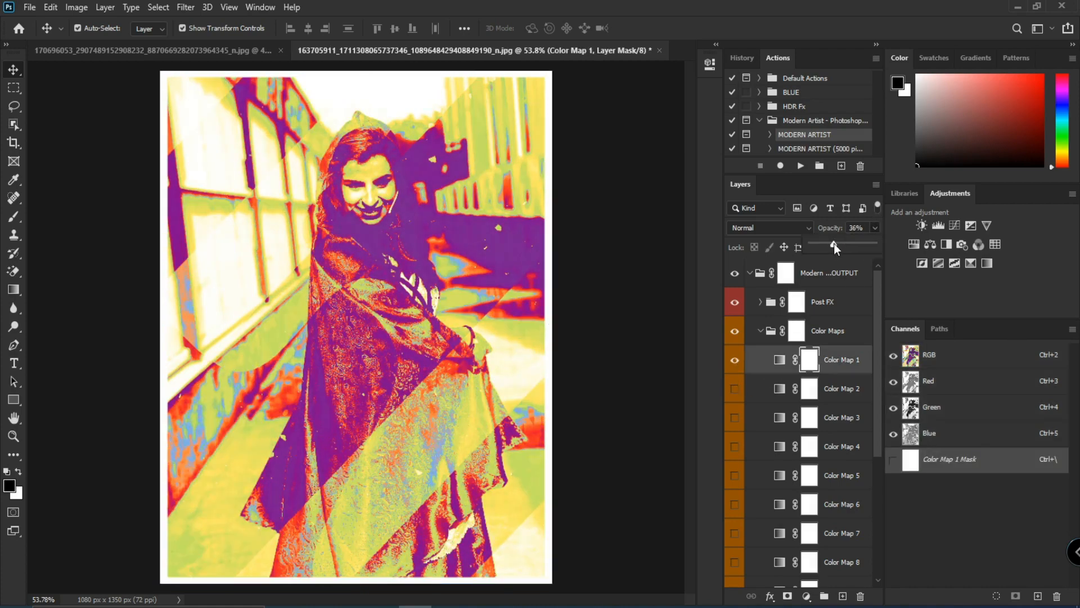
{"action": "left_click_drag", "start_coordinate": [834, 243], "coordinate": [852, 245]}
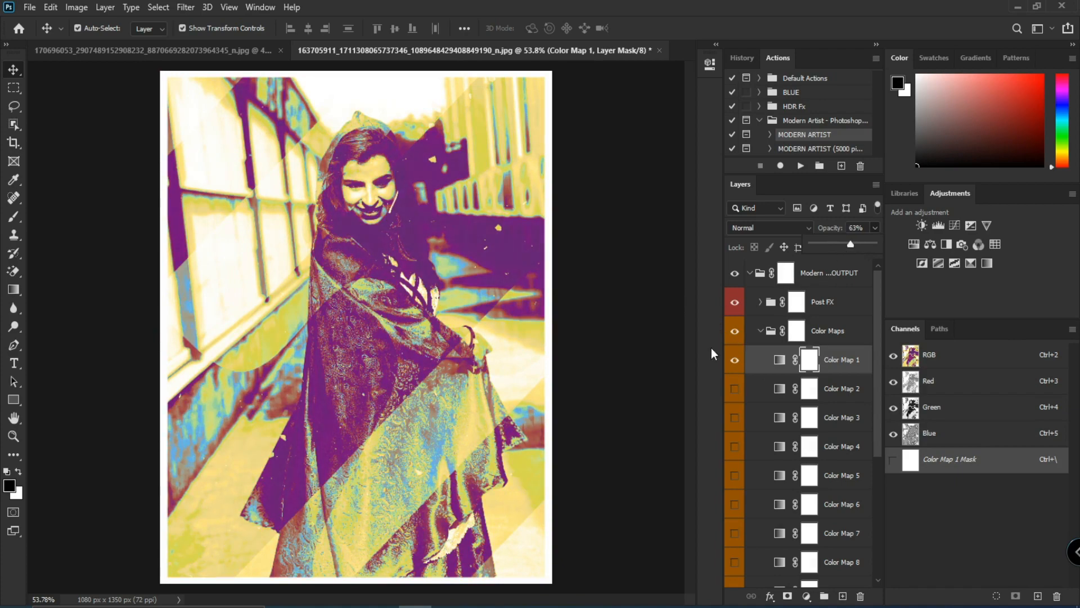
{"action": "left_click", "coordinate": [761, 333]}
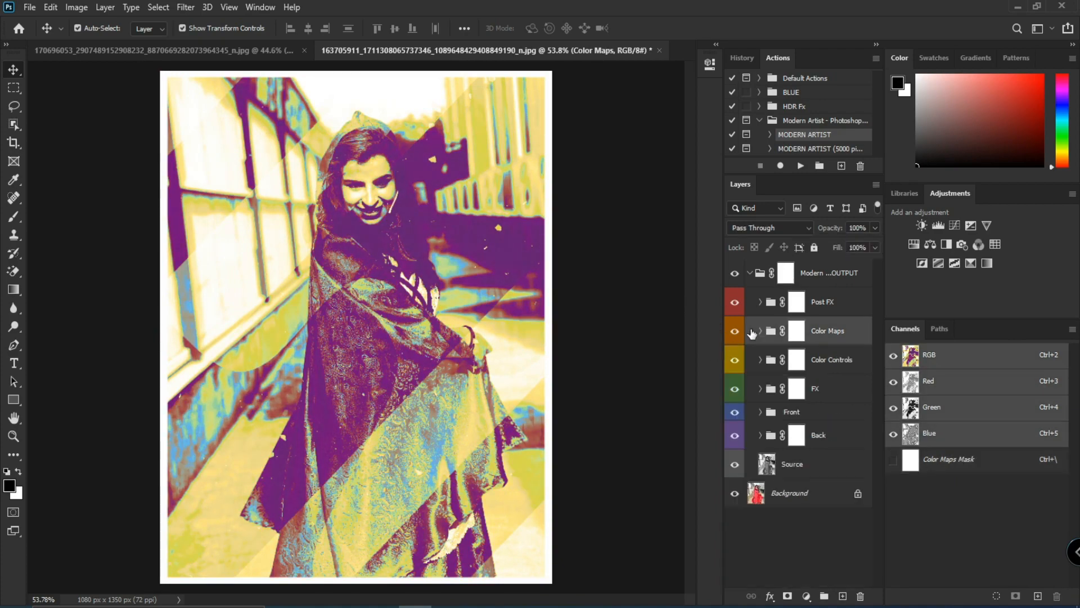
Switch to the other open portrait document to view its Modern Artist result
{"action": "left_click", "coordinate": [184, 51]}
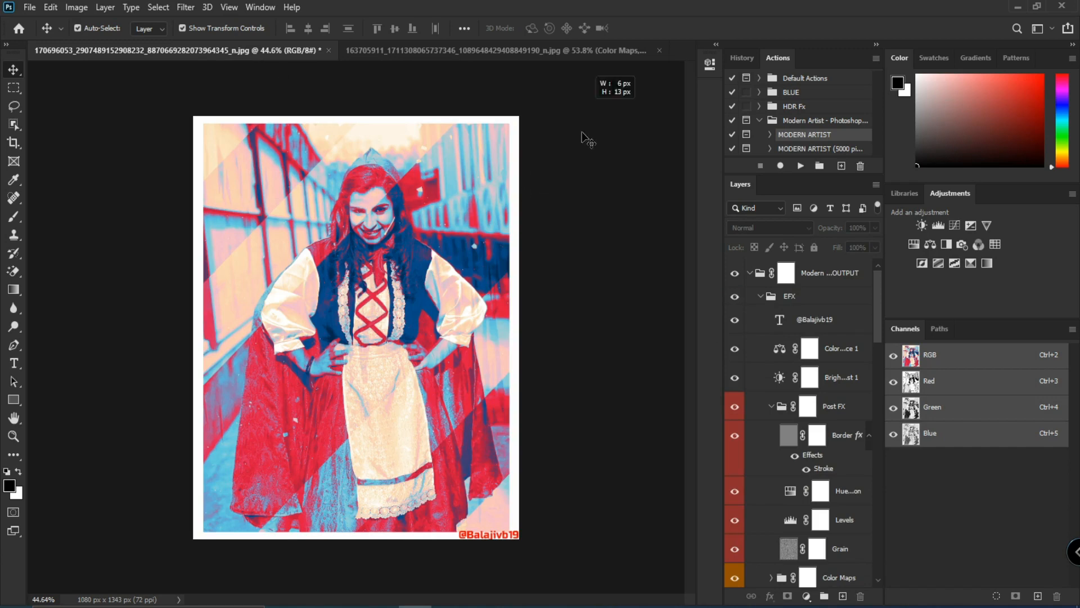